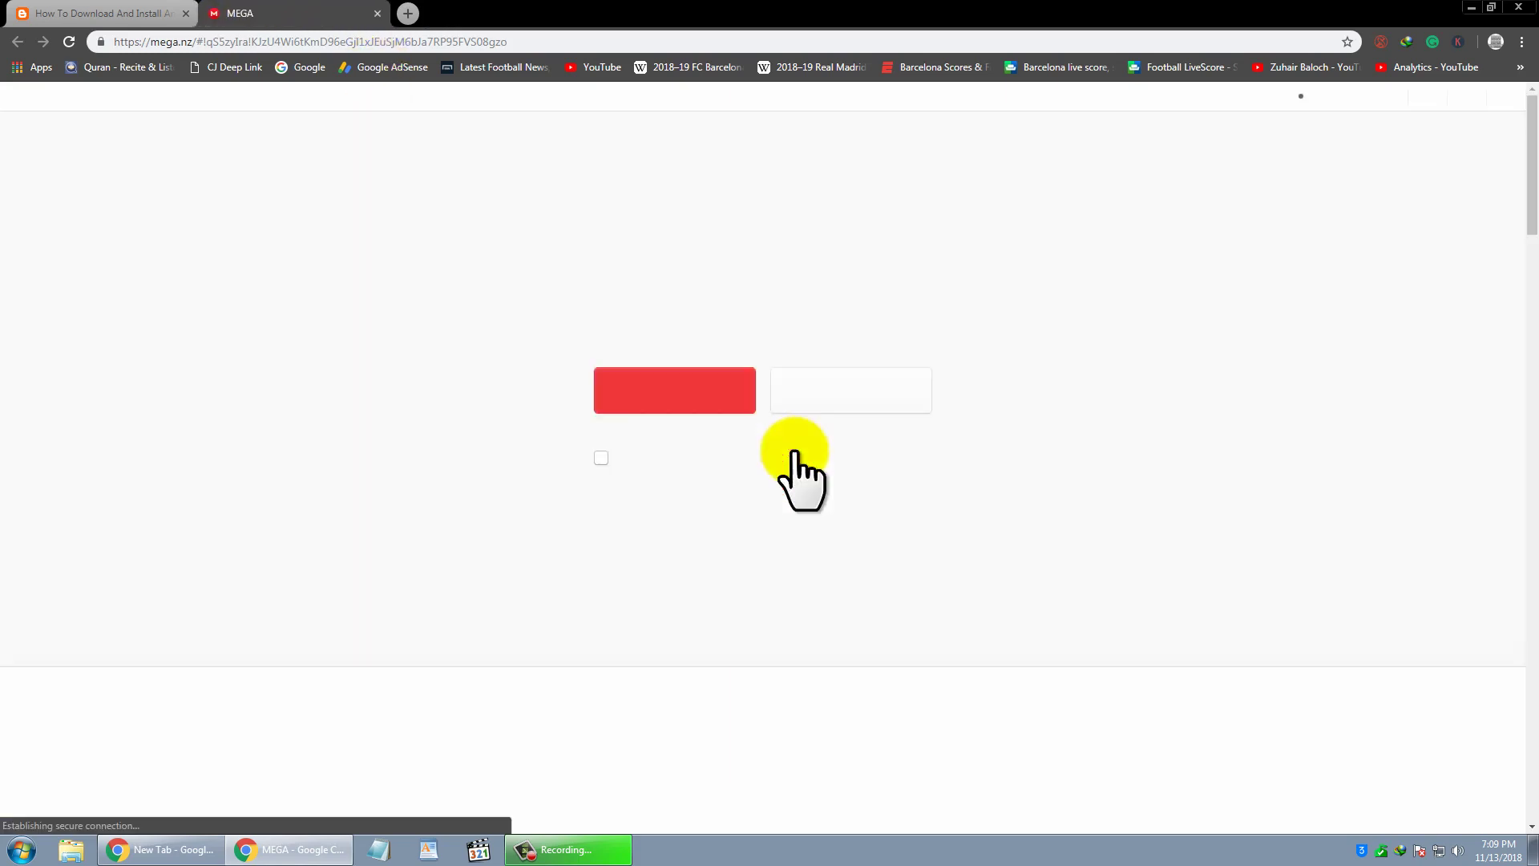
- Start and pause the Ko Player Android.rar download in MEGA, then minimize Chrome
{"action": "left_click", "coordinate": [695, 392]}
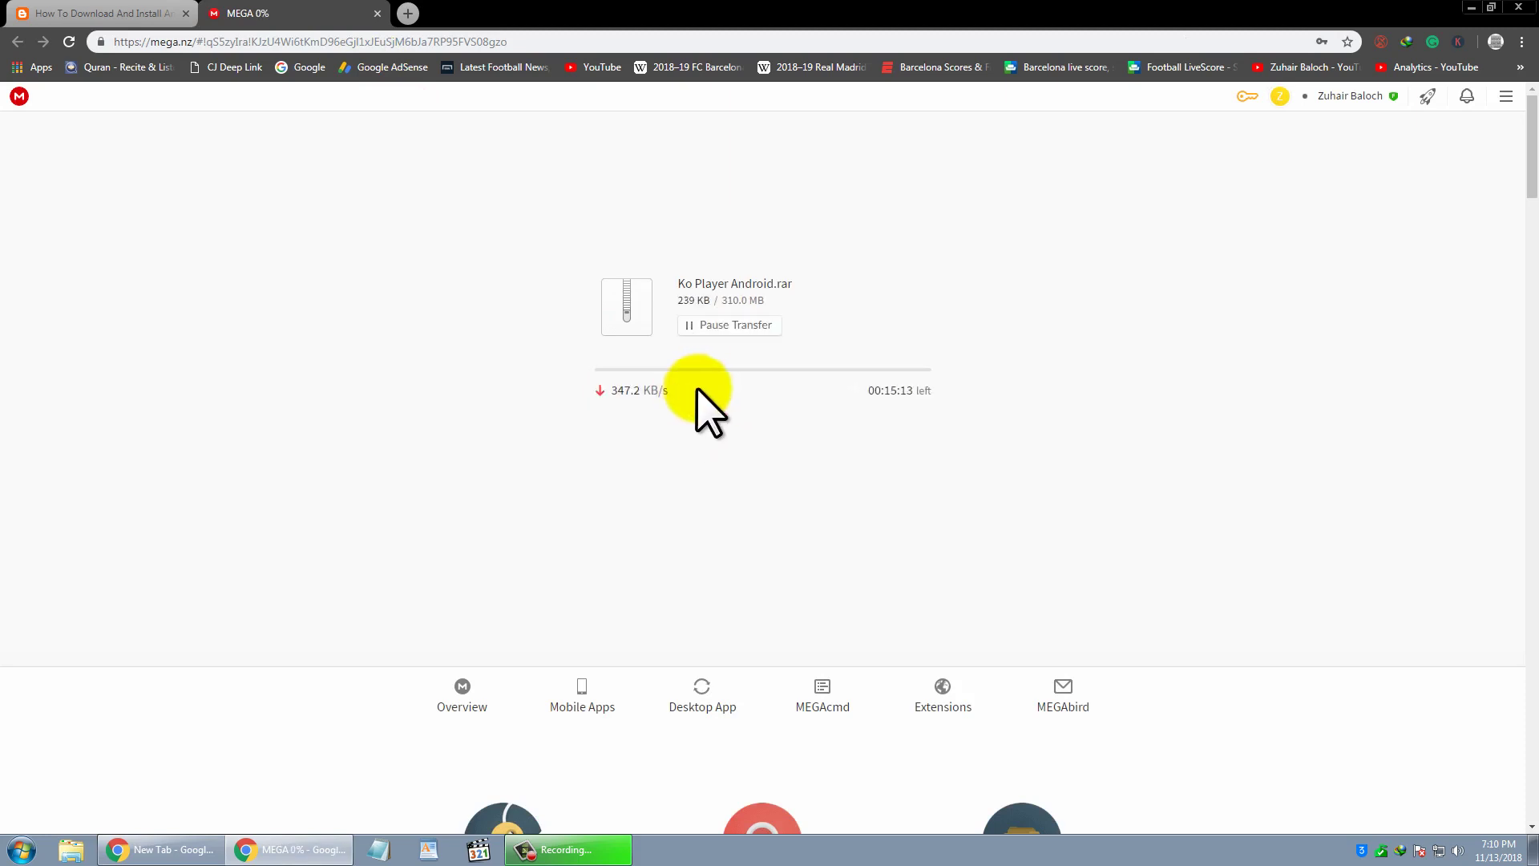
{"action": "left_click", "coordinate": [733, 328]}
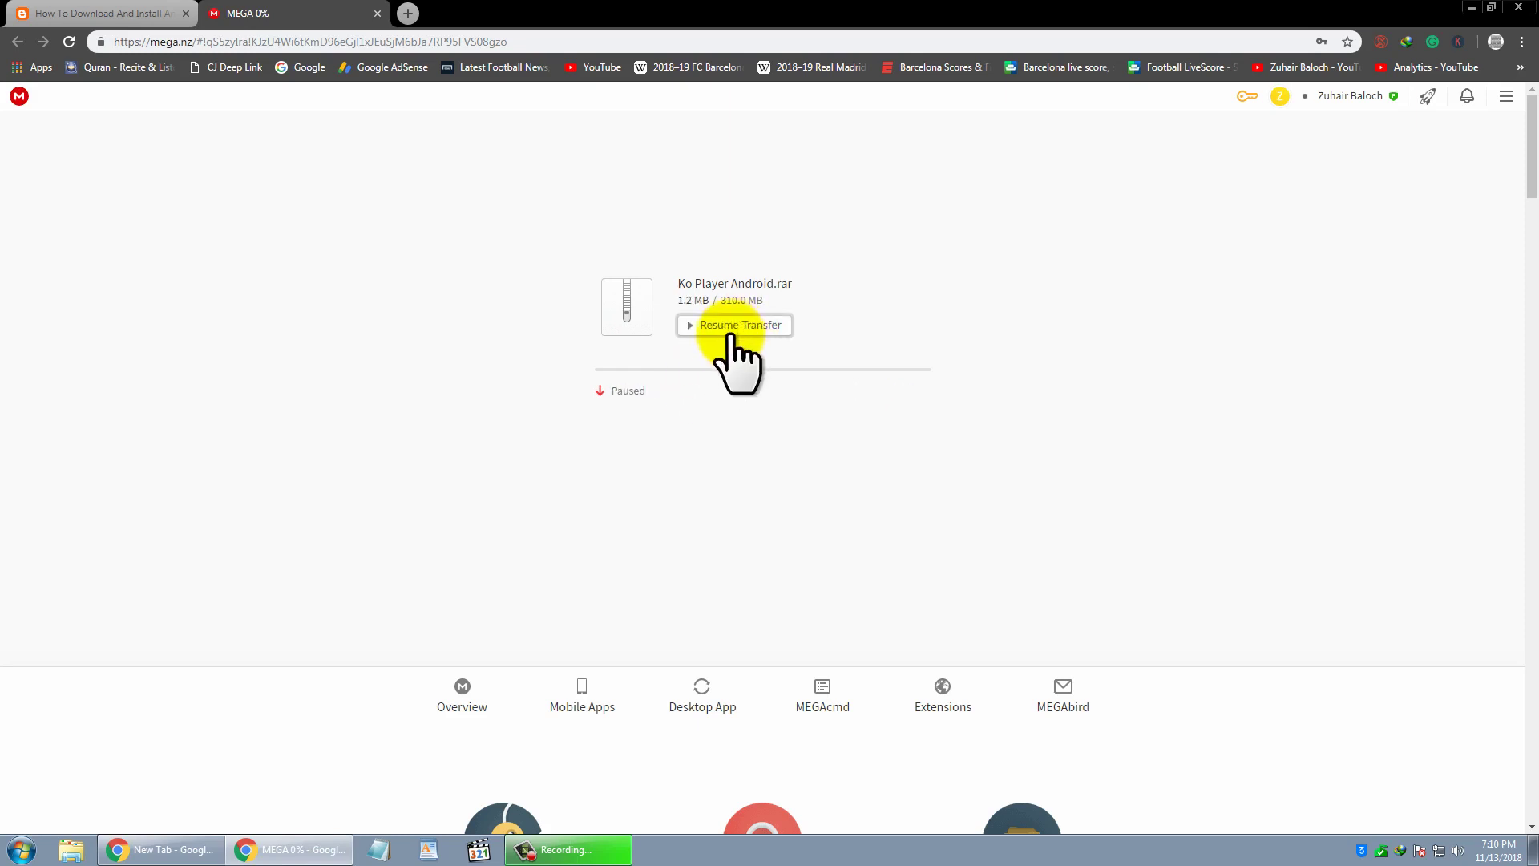
{"action": "right_click", "coordinate": [603, 9]}
{"action": "left_click", "coordinate": [666, 65]}
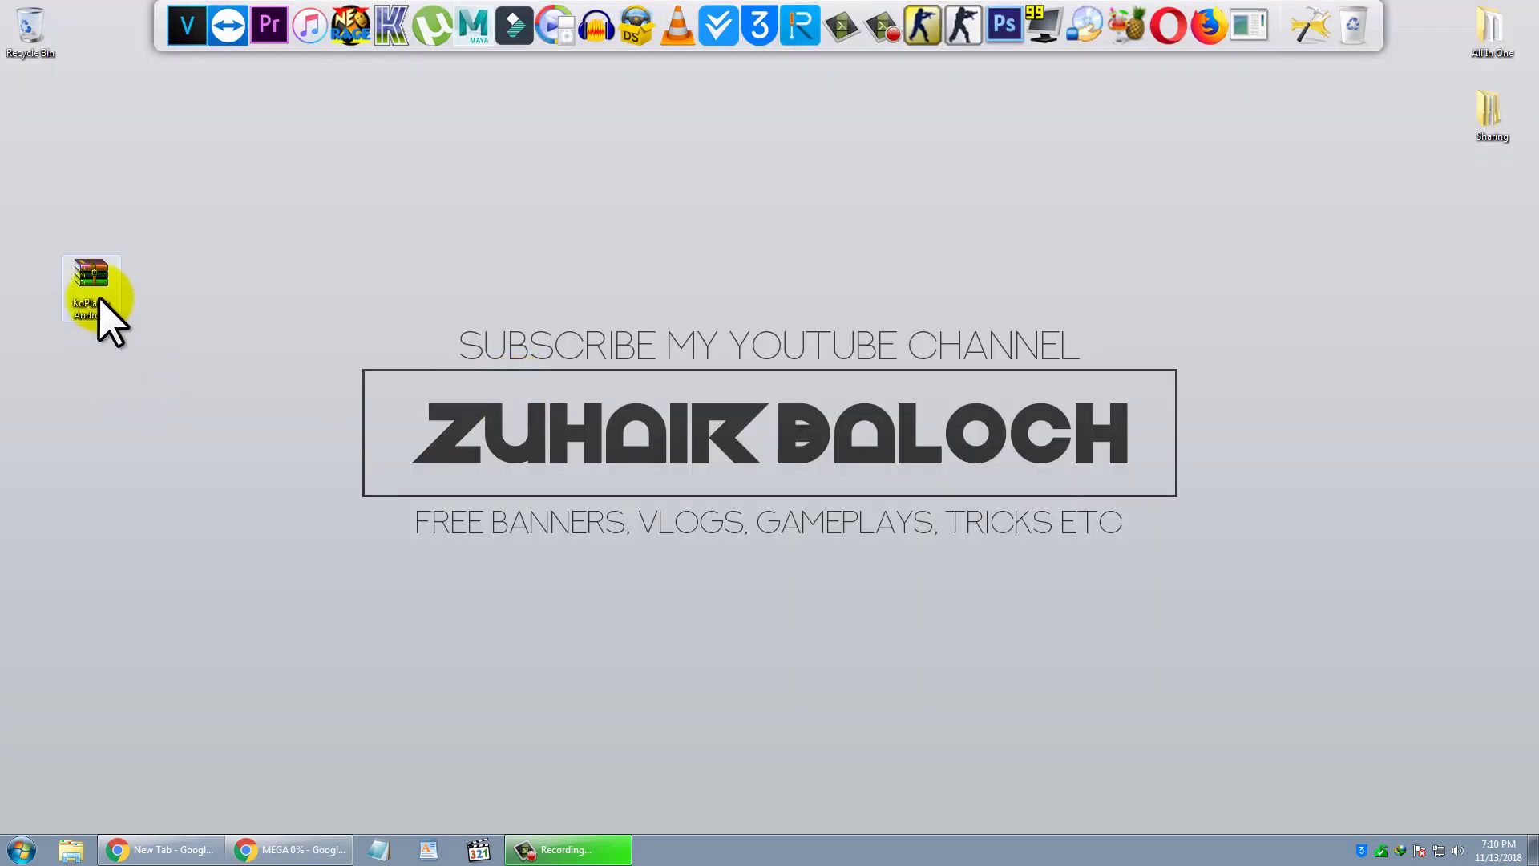
- Open KoPlayer Android.rar in WinRAR and dismiss the license reminder
{"action": "left_click_drag", "start_coordinate": [96, 296], "coordinate": [165, 286]}
{"action": "right_click", "coordinate": [165, 275]}
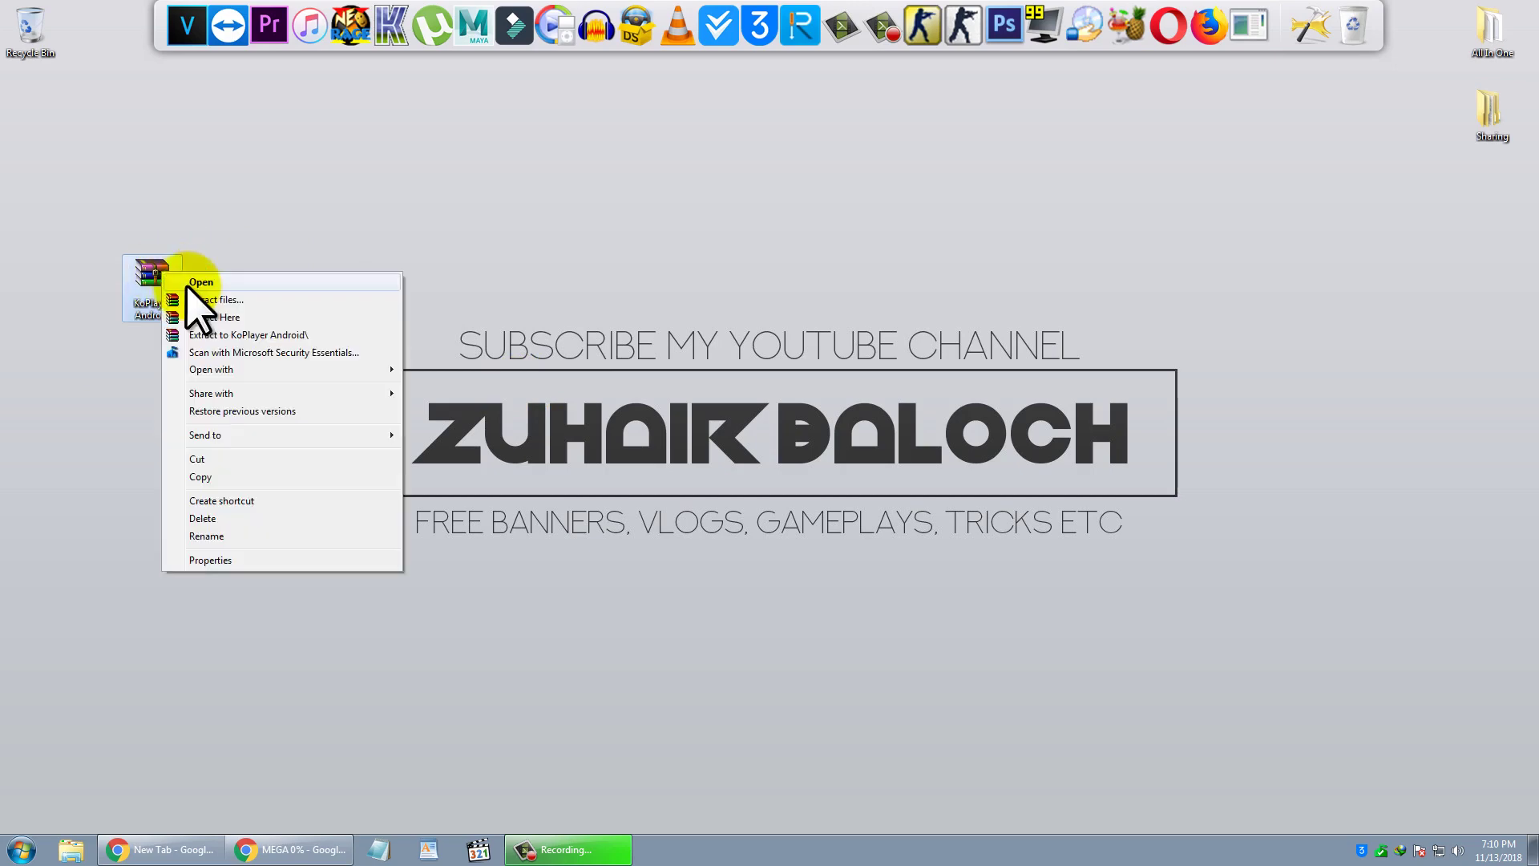
{"action": "left_click", "coordinate": [201, 282]}
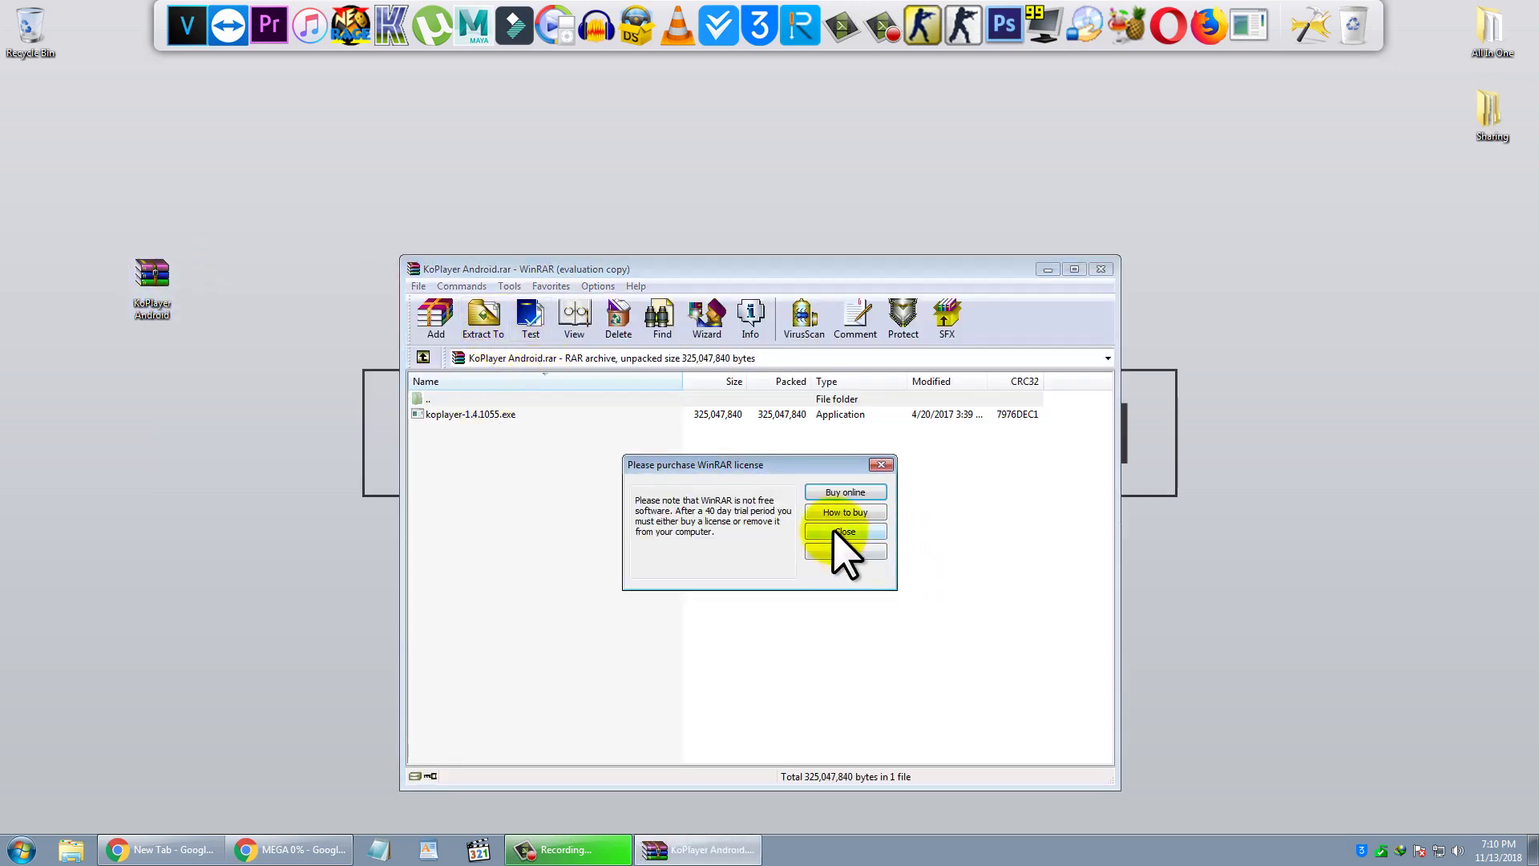
{"action": "left_click", "coordinate": [840, 531]}
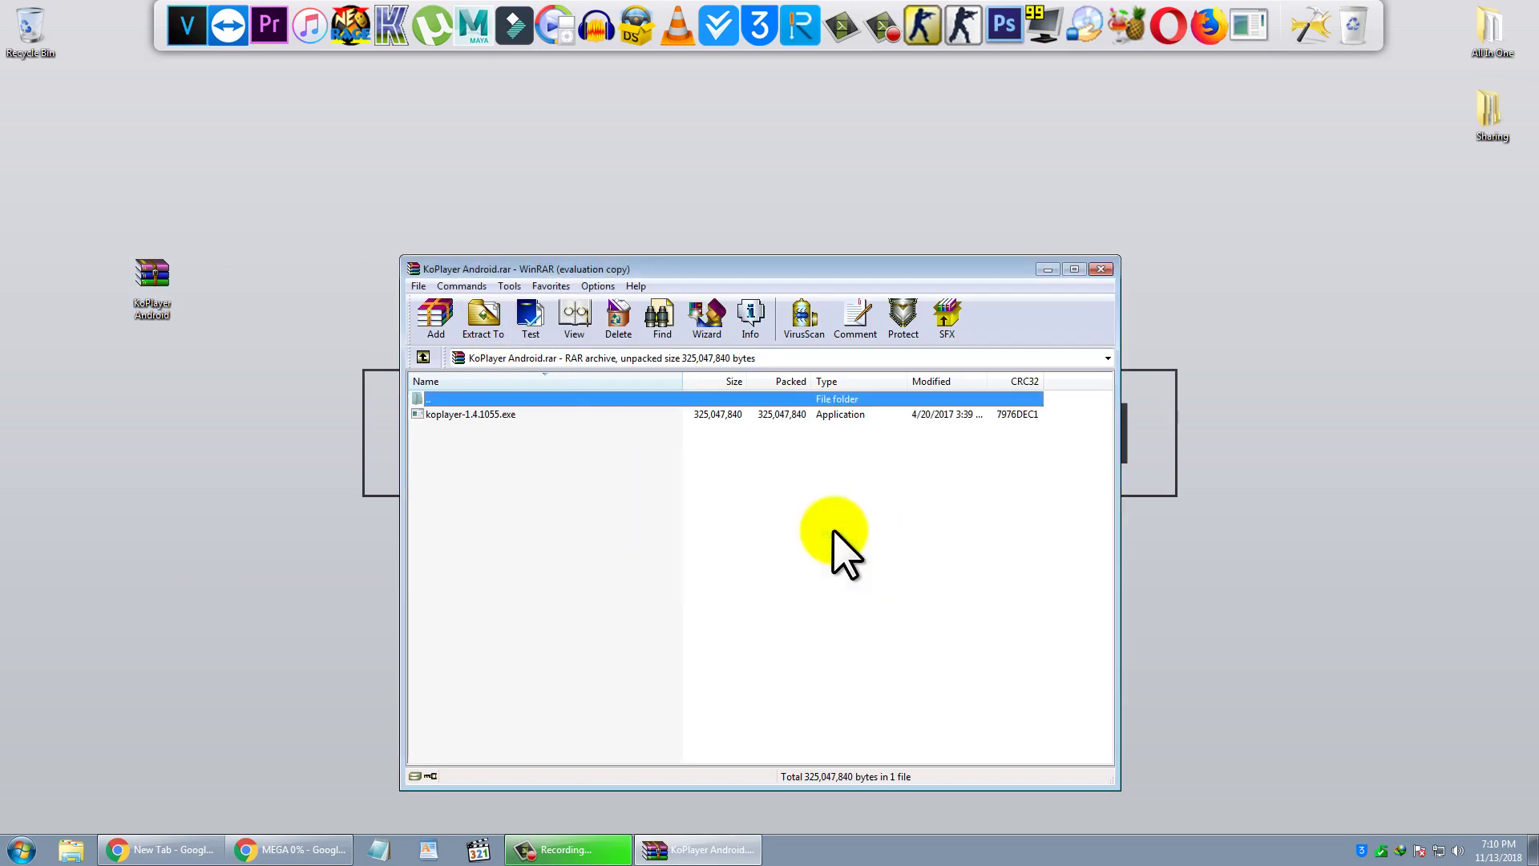
- Extract koplayer-1.4.1055.exe into a KoPlayer Android folder on the desktop
{"action": "left_click", "coordinate": [467, 415]}
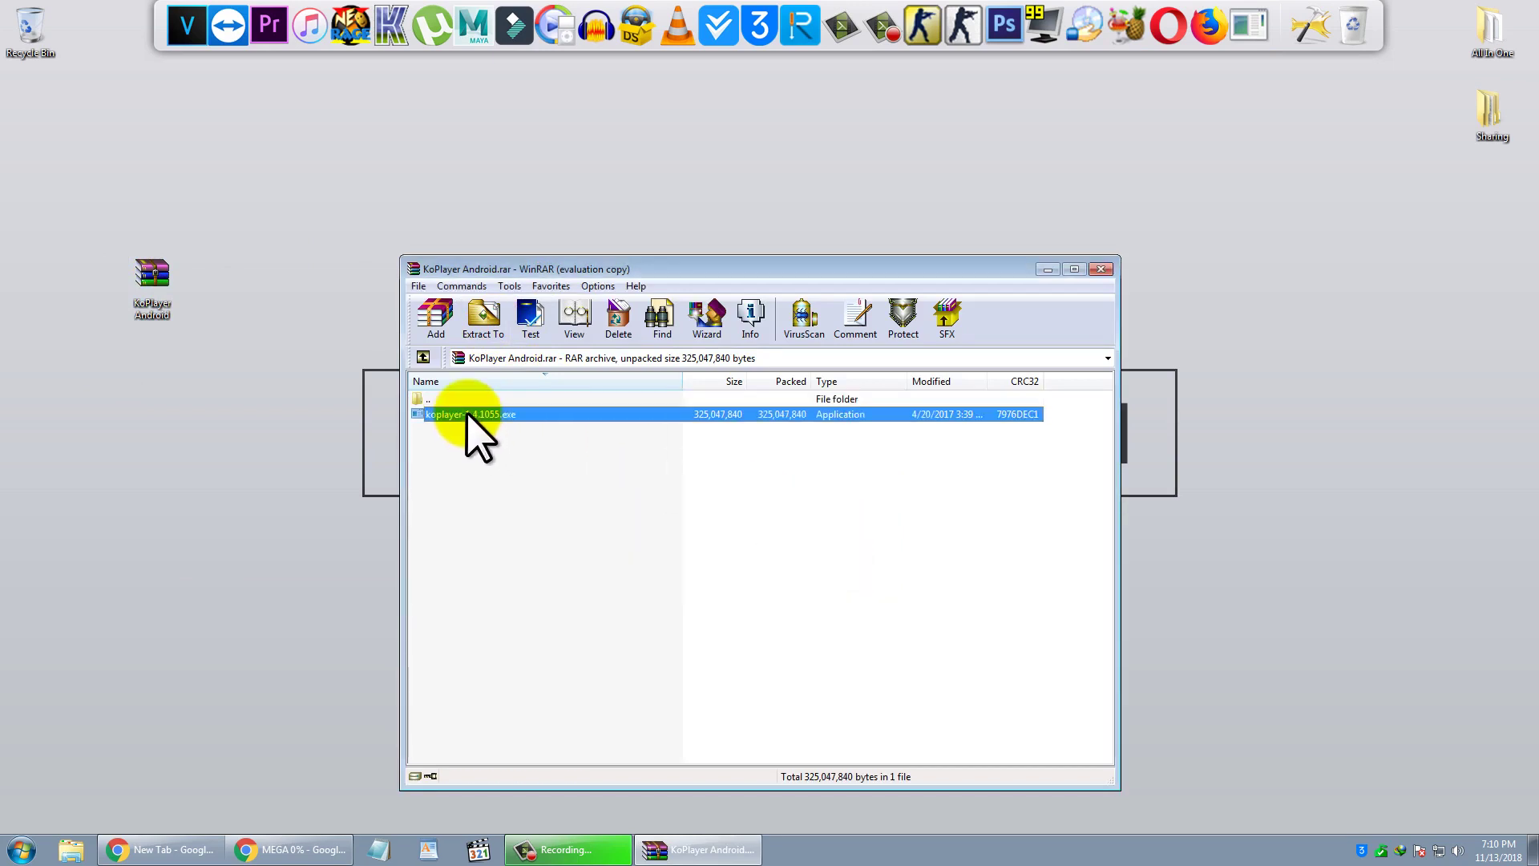
{"action": "left_click", "coordinate": [484, 317]}
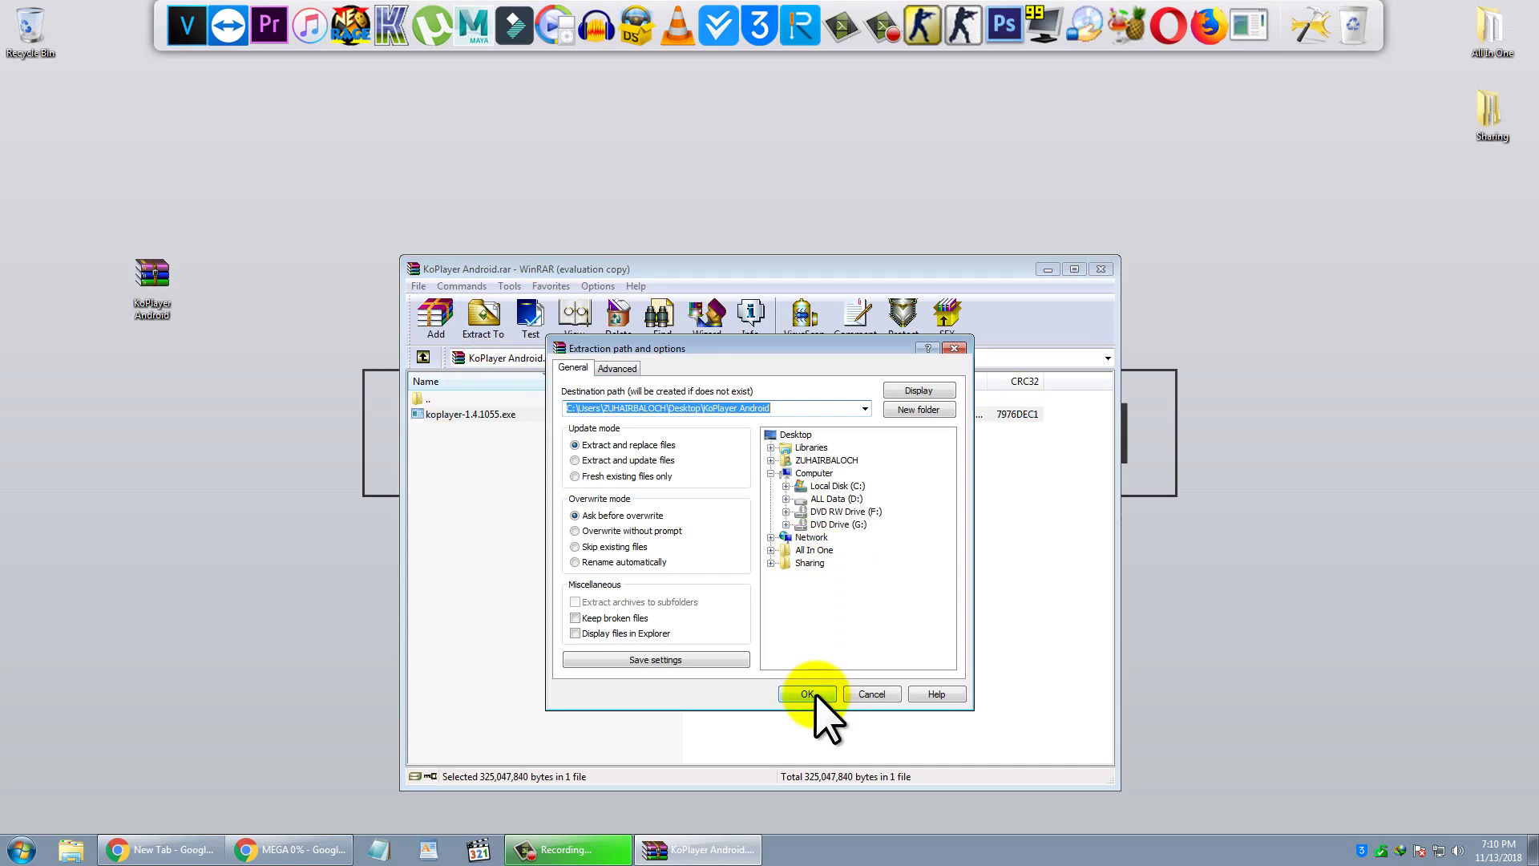
{"action": "left_click", "coordinate": [807, 694]}
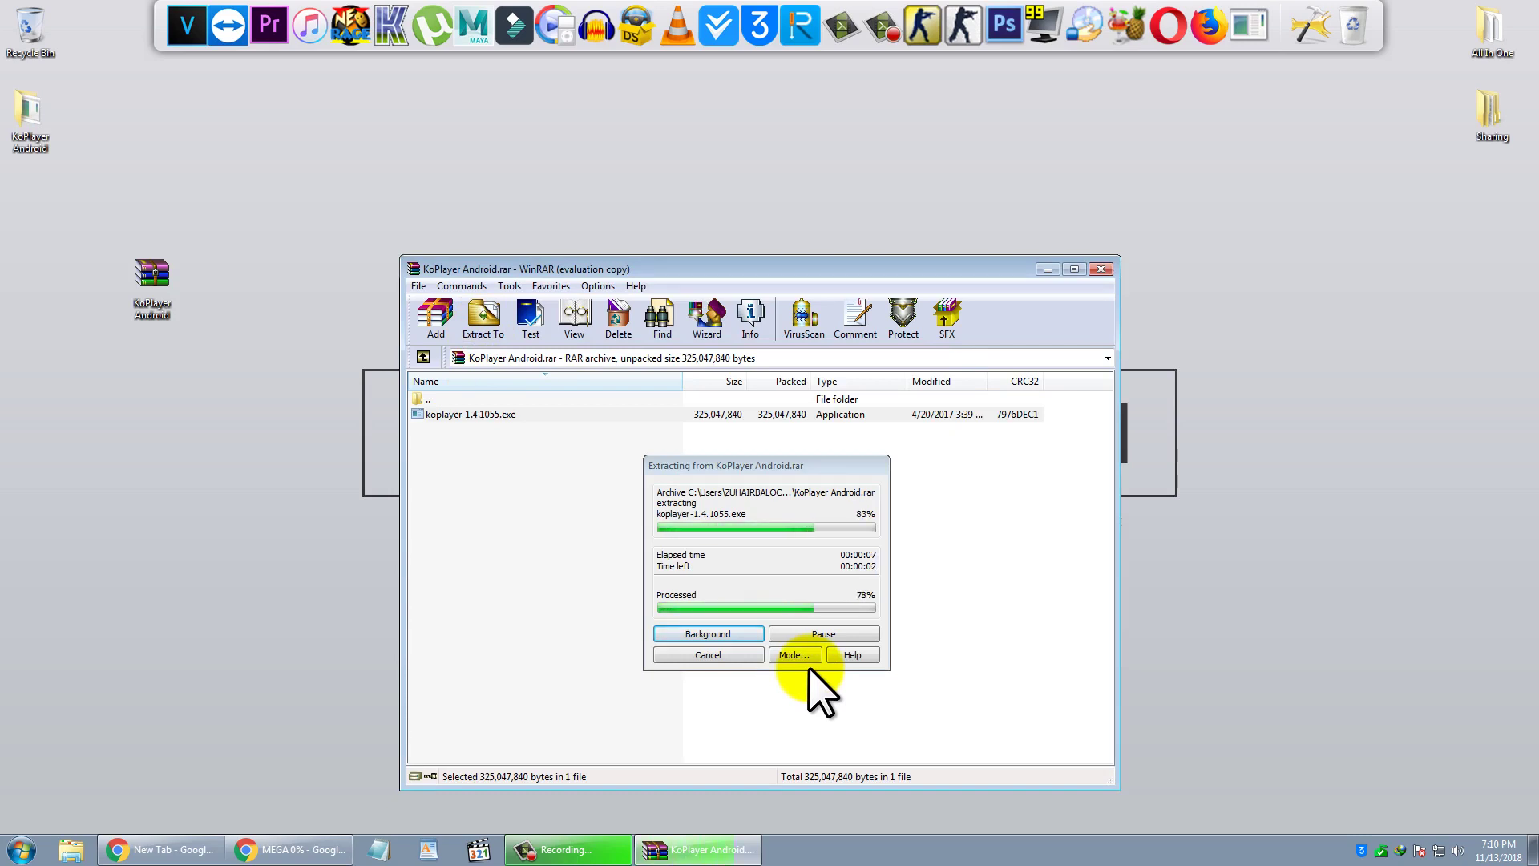
- Close WinRAR and open the KoPlayer Android folder in a smaller Explorer window
{"action": "left_click", "coordinate": [1101, 269]}
{"action": "left_click_drag", "start_coordinate": [28, 116], "coordinate": [269, 309]}
{"action": "right_click", "coordinate": [279, 302]}
{"action": "left_click", "coordinate": [282, 310]}
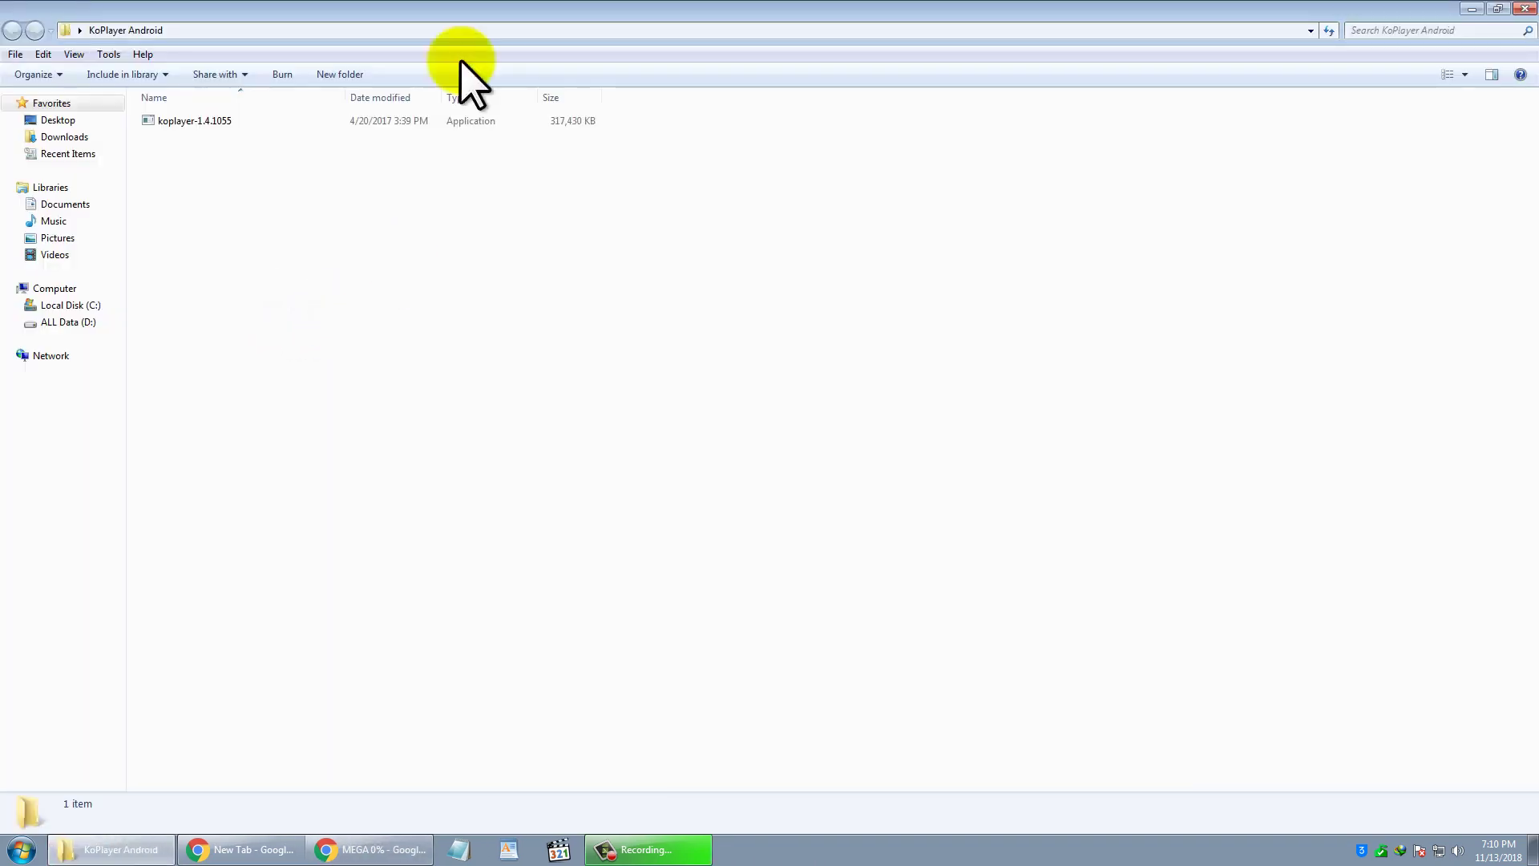
{"action": "left_click_drag", "start_coordinate": [465, 52], "coordinate": [705, 213]}
- Run the koplayer-1.4.1055 installer from the folder
{"action": "left_click", "coordinate": [607, 376]}
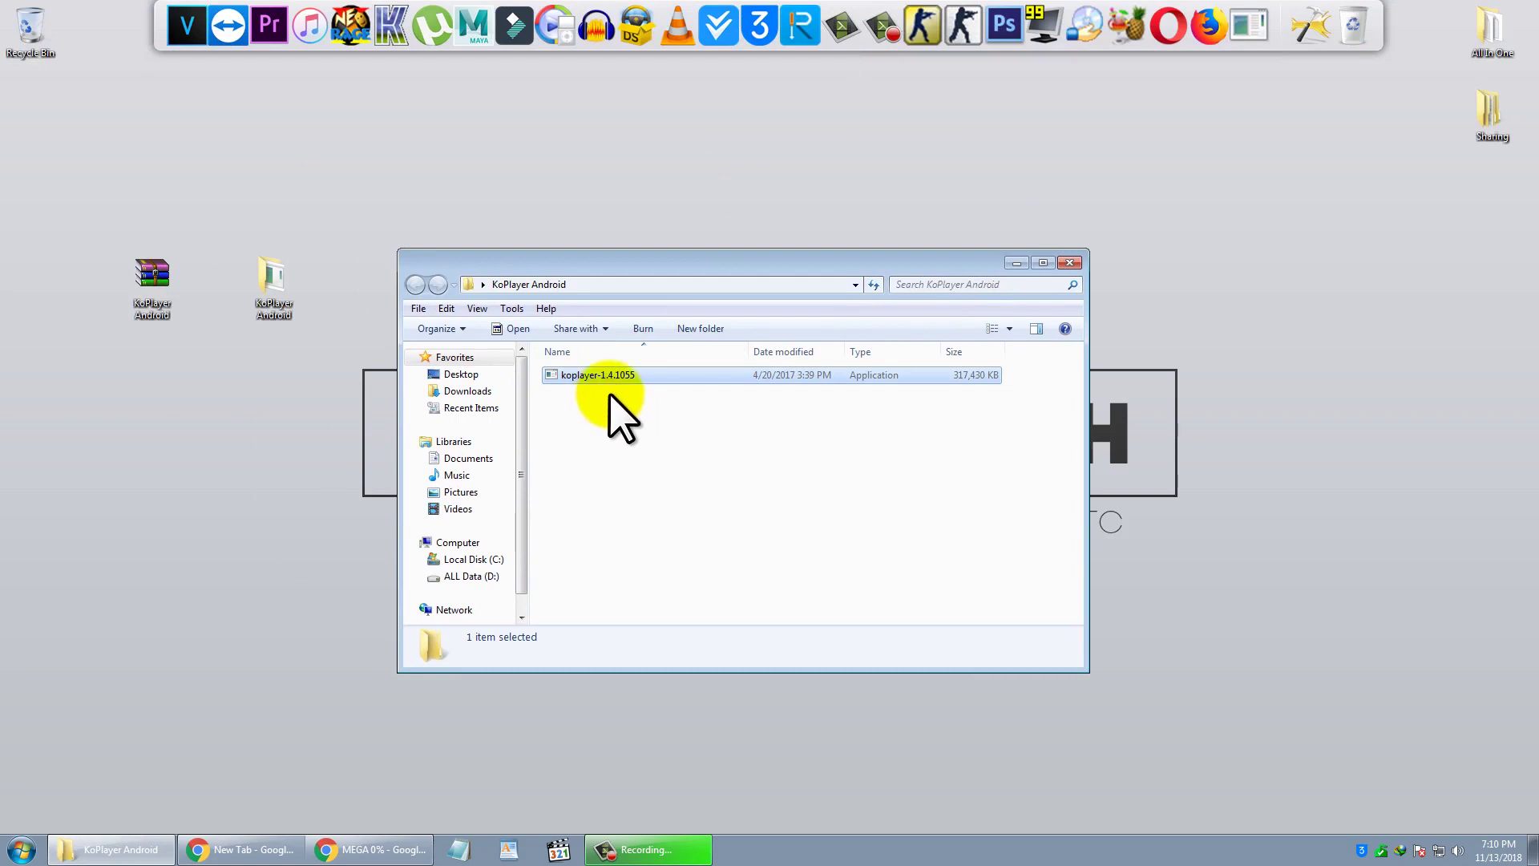
{"action": "right_click", "coordinate": [577, 377]}
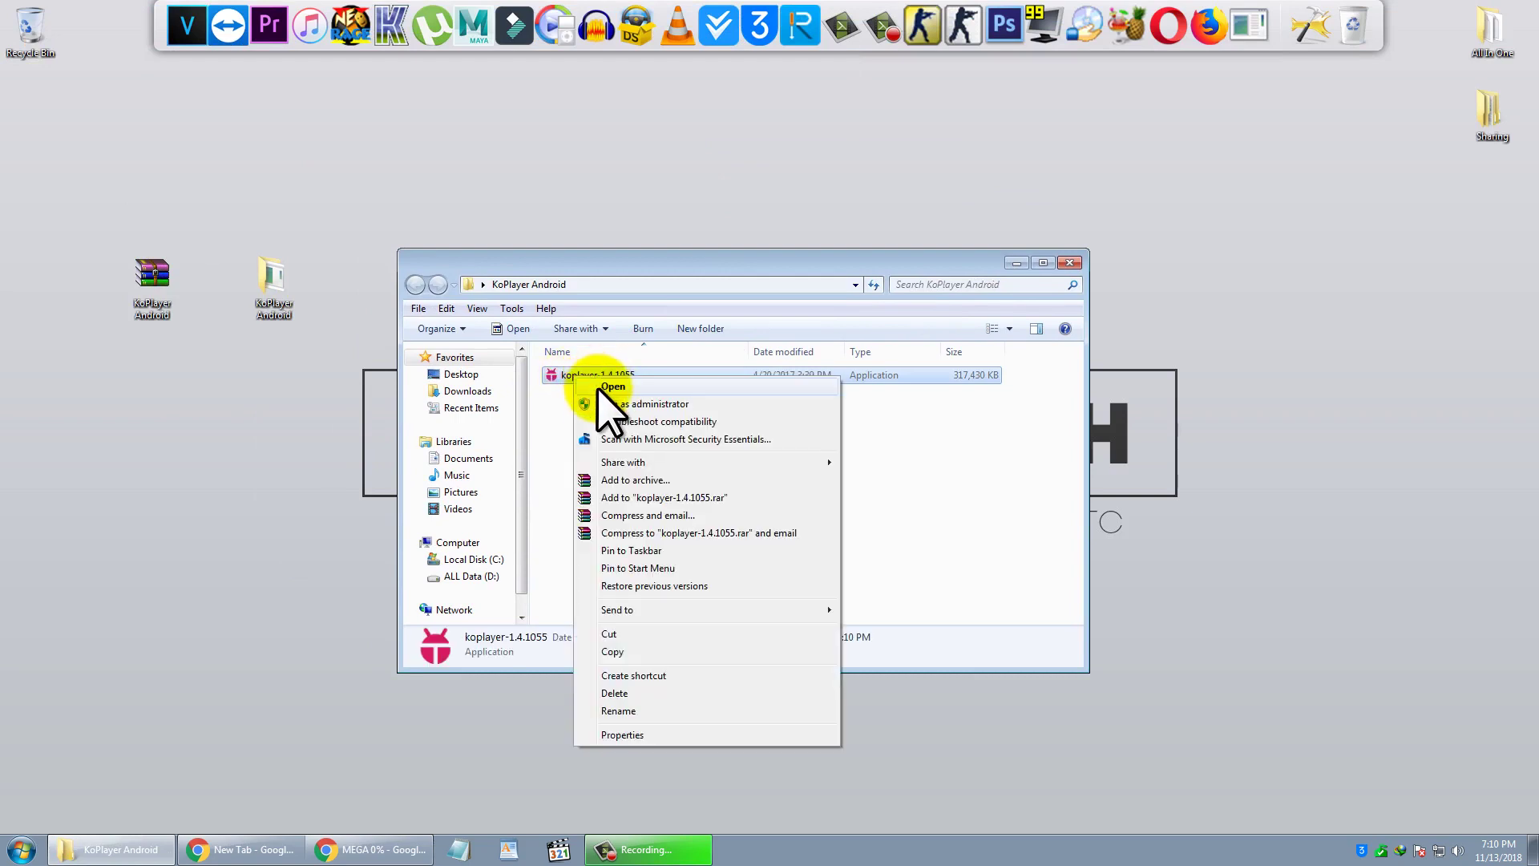
{"action": "left_click", "coordinate": [614, 387]}
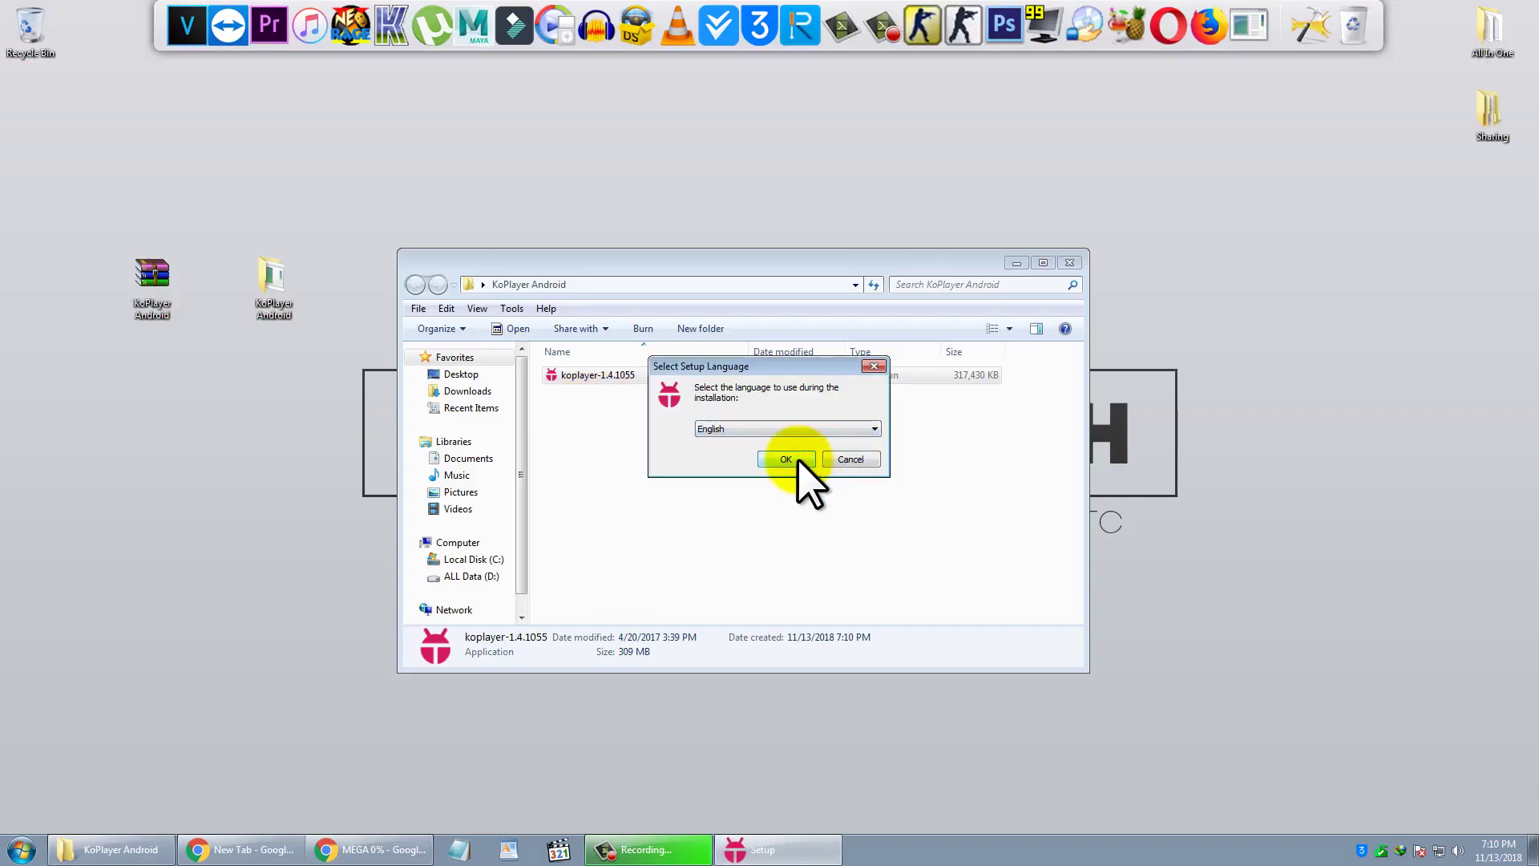
- Install KOPLAYER in English into C:\KOPLAYER, accepting the license, and launch it
{"action": "left_click", "coordinate": [798, 459]}
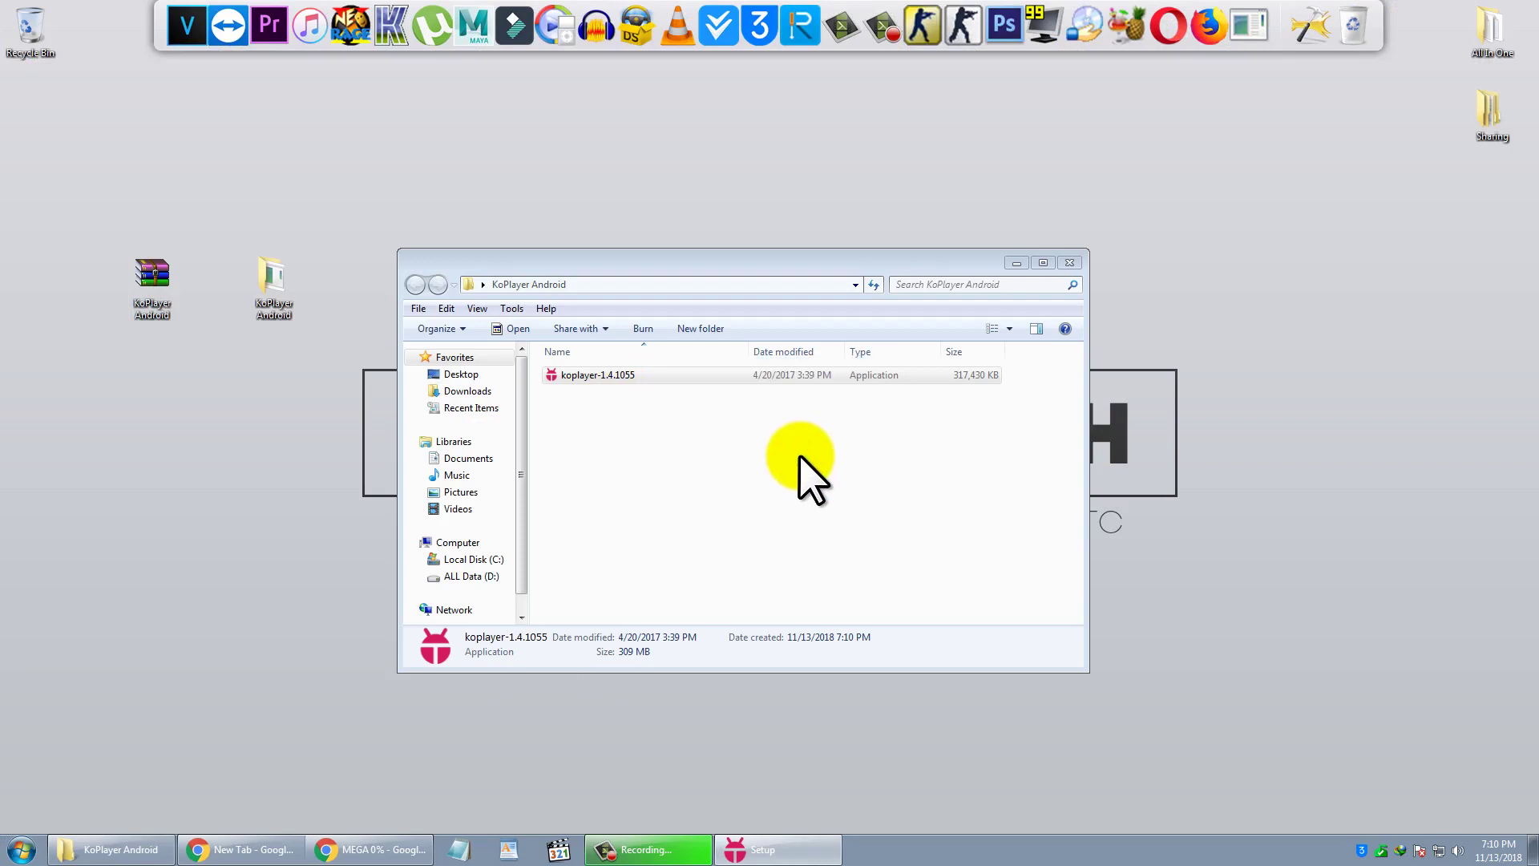
{"action": "left_click", "coordinate": [616, 504]}
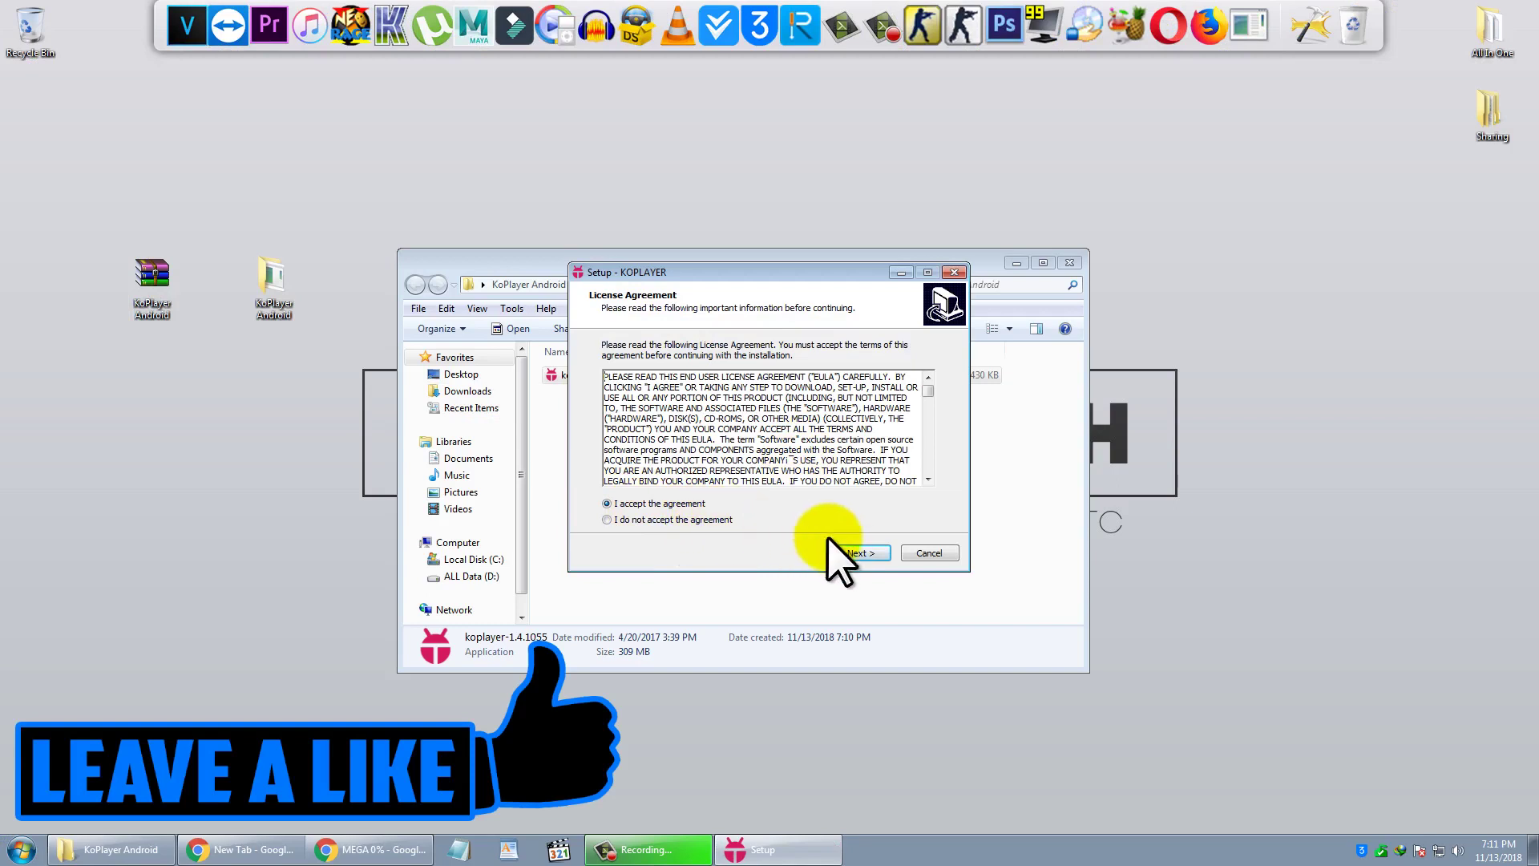
{"action": "left_click", "coordinate": [856, 553]}
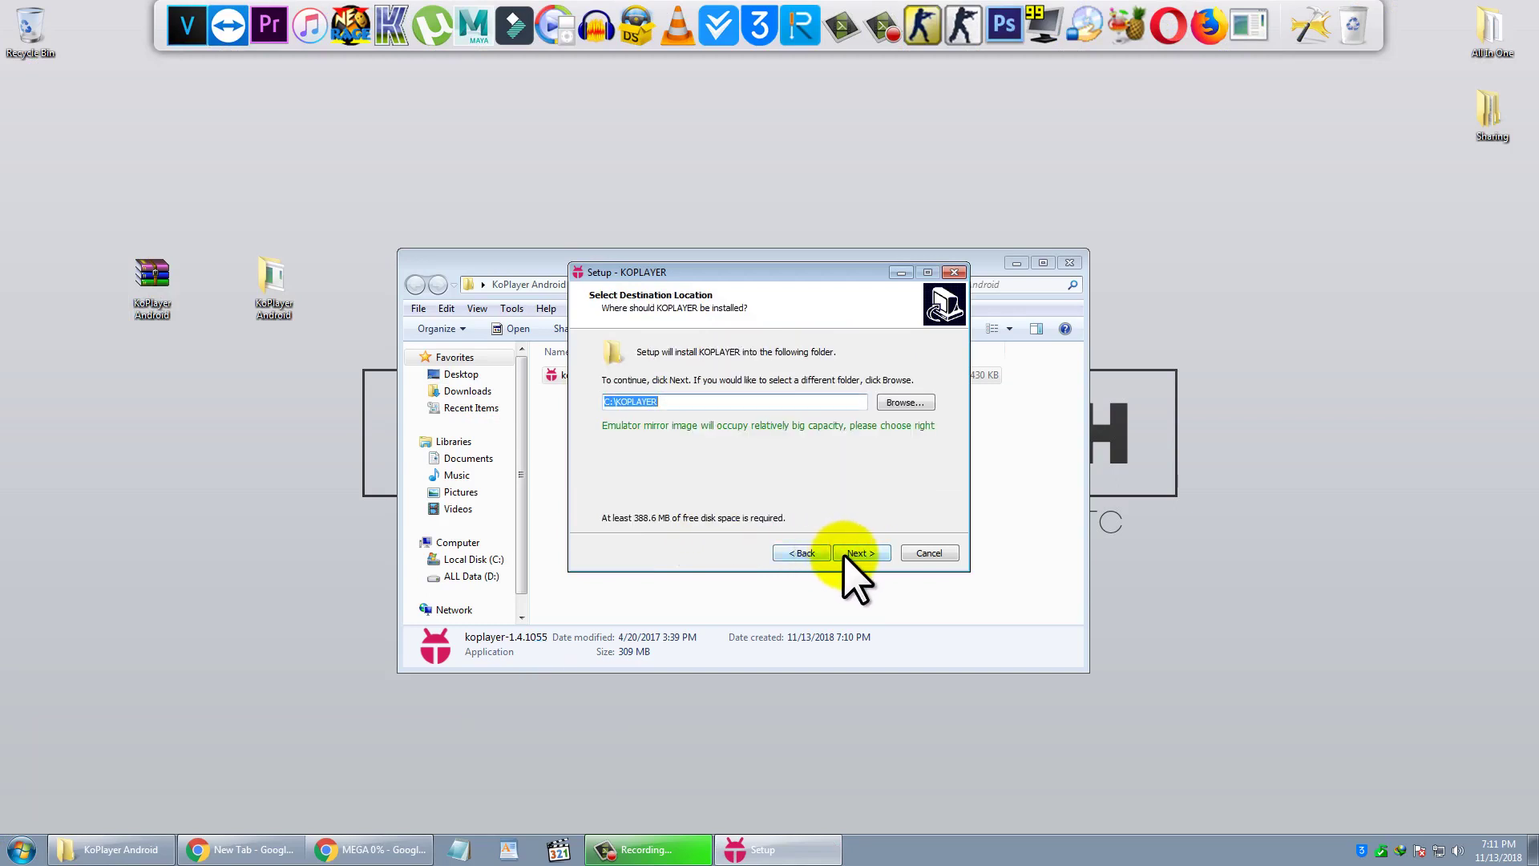
{"action": "left_click", "coordinate": [856, 553]}
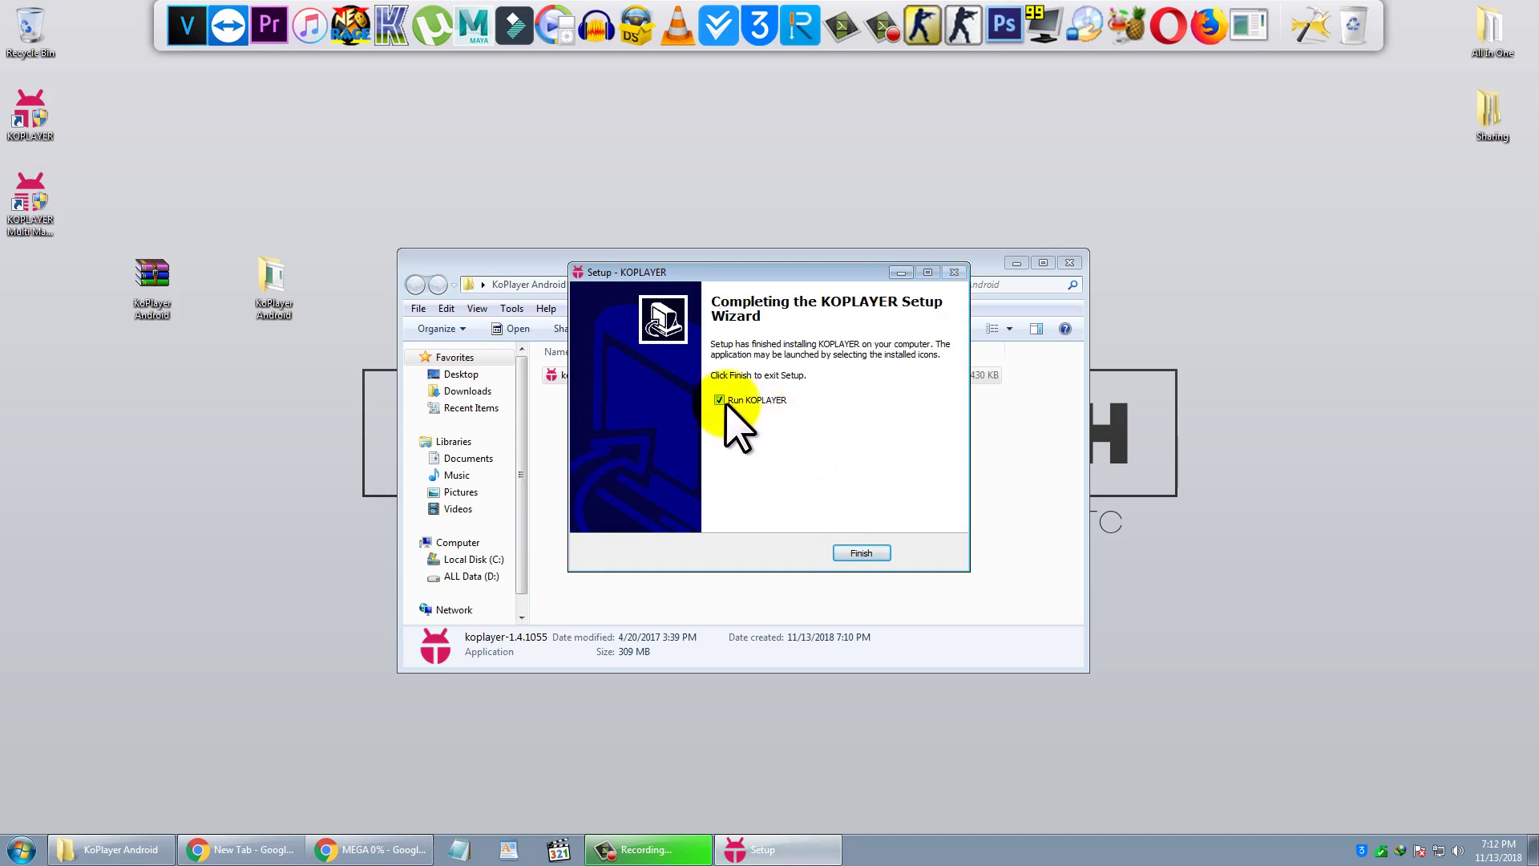
{"action": "left_click", "coordinate": [851, 552]}
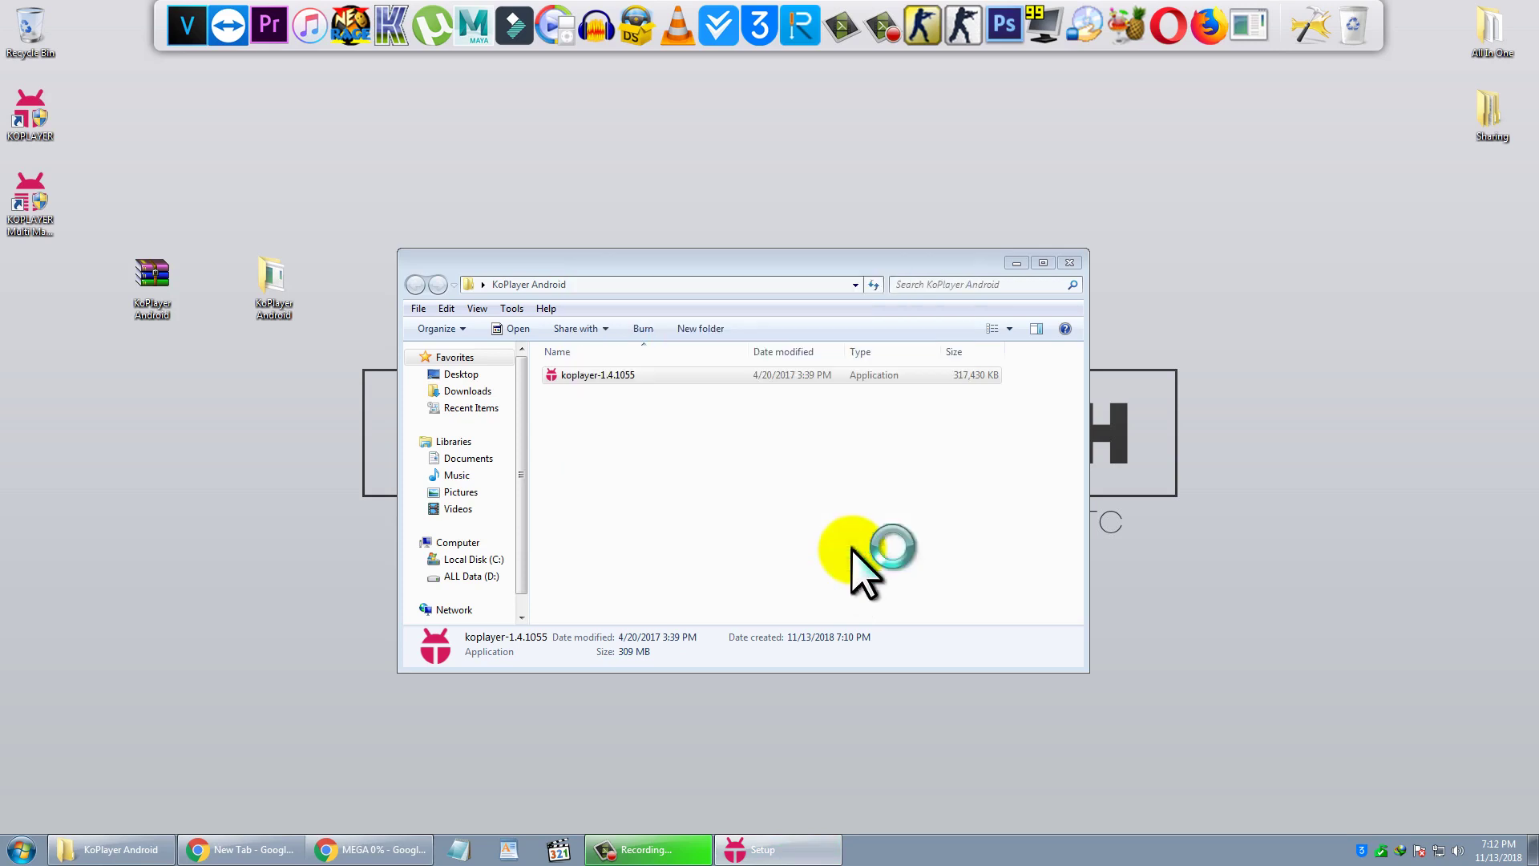
- Close the folder window, start KOPLAYER in Speed mode, and skip the beginners' guide
{"action": "left_click", "coordinate": [1073, 265]}
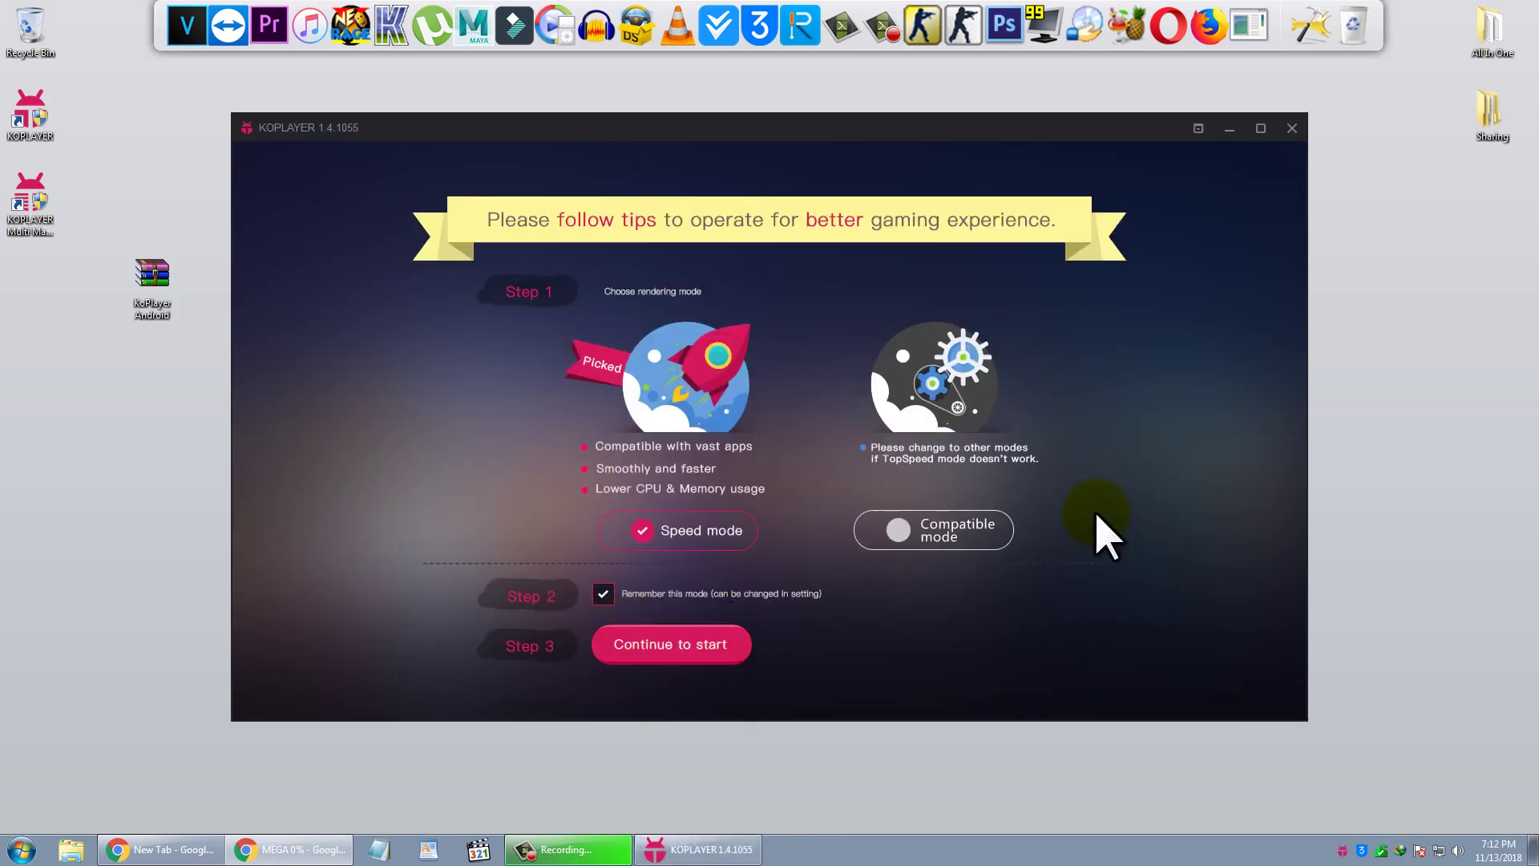
{"action": "left_click", "coordinate": [669, 648]}
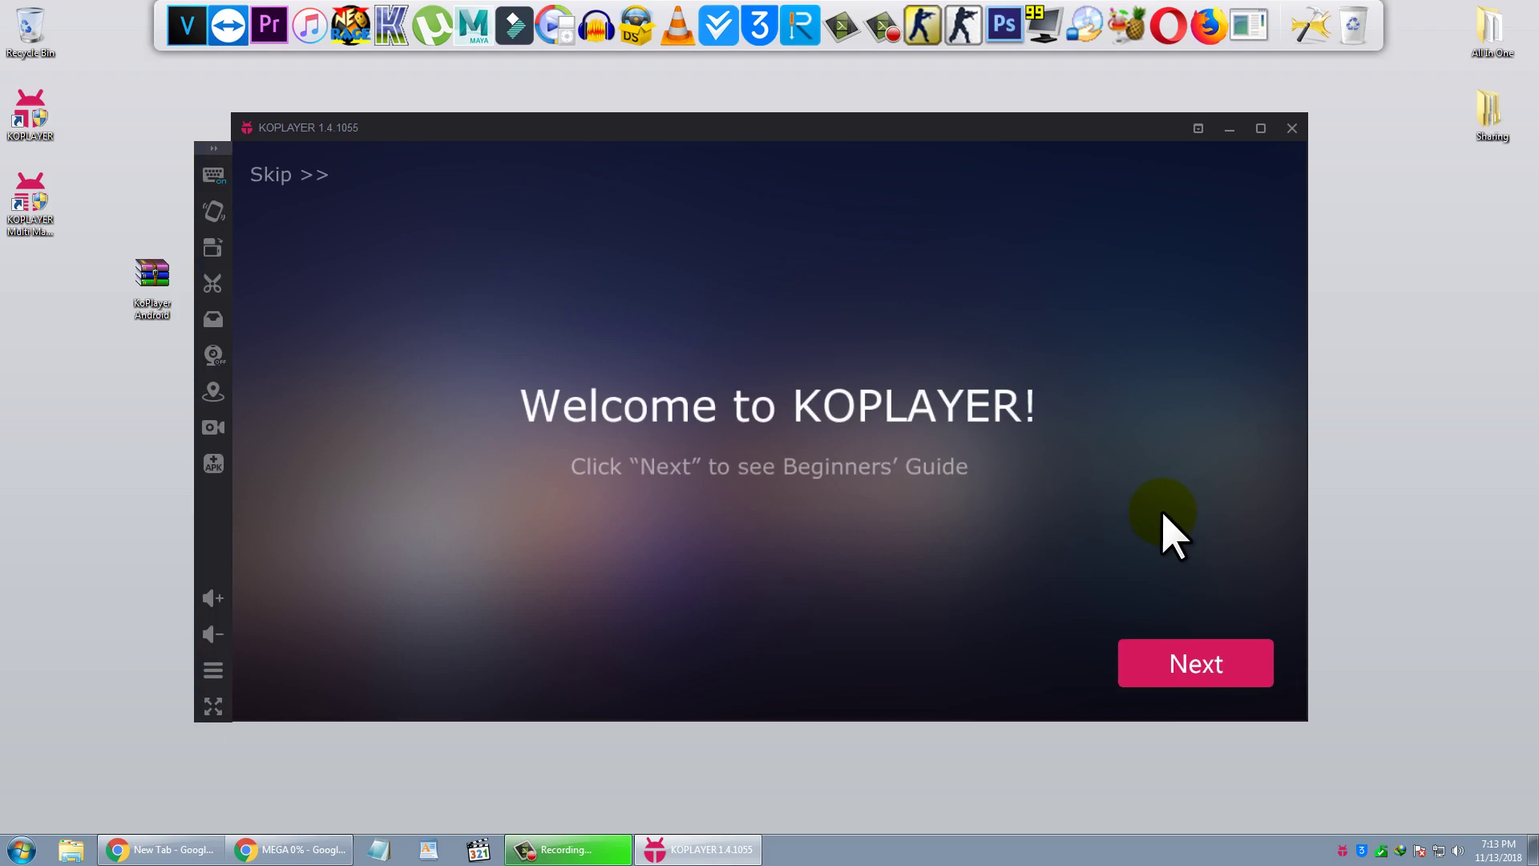
{"action": "left_click", "coordinate": [1185, 668]}
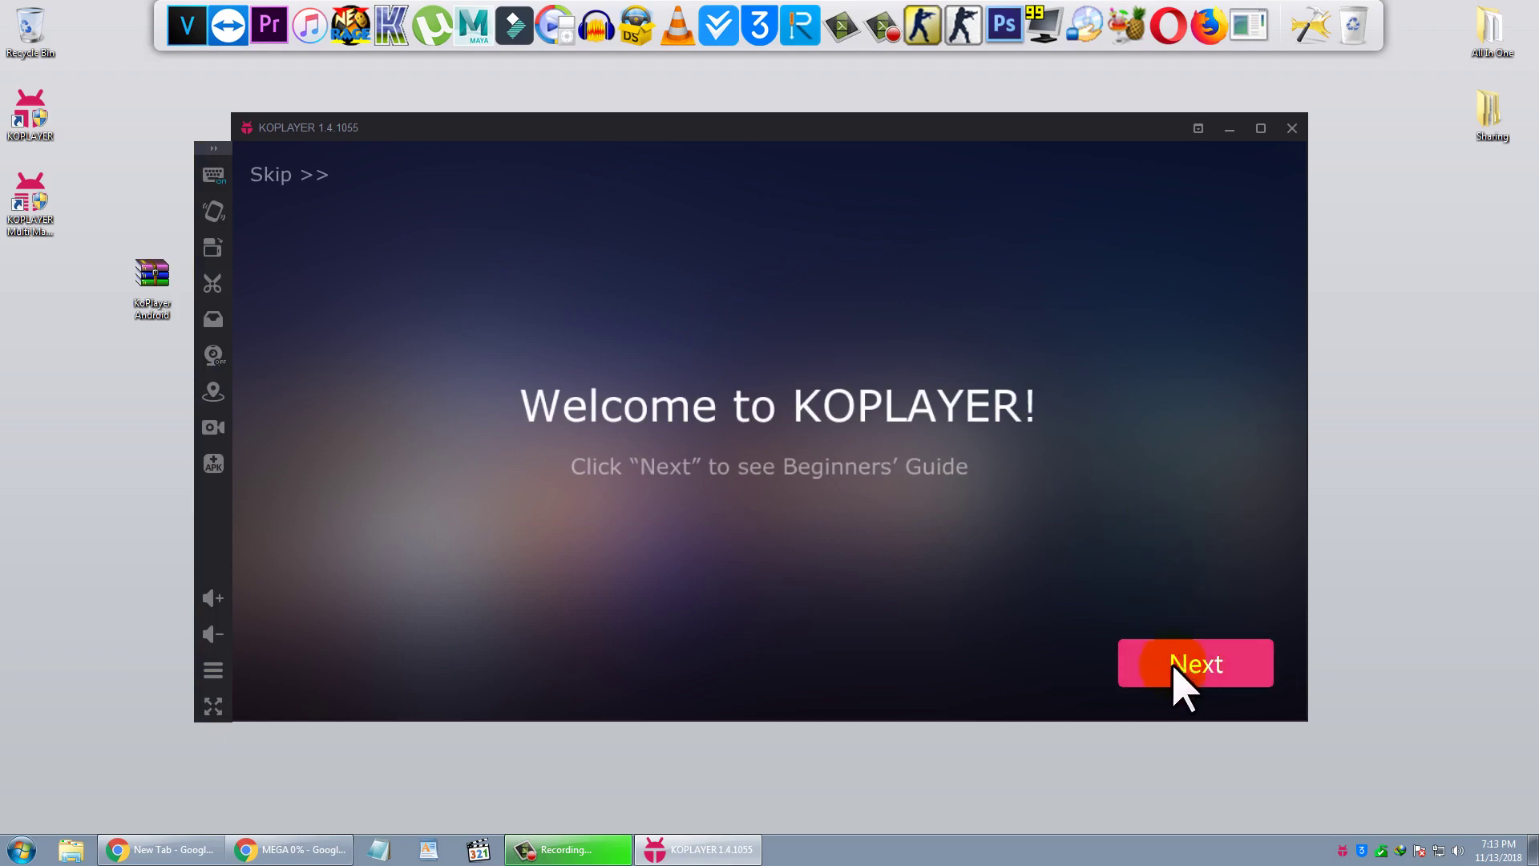
{"action": "left_click", "coordinate": [282, 179]}
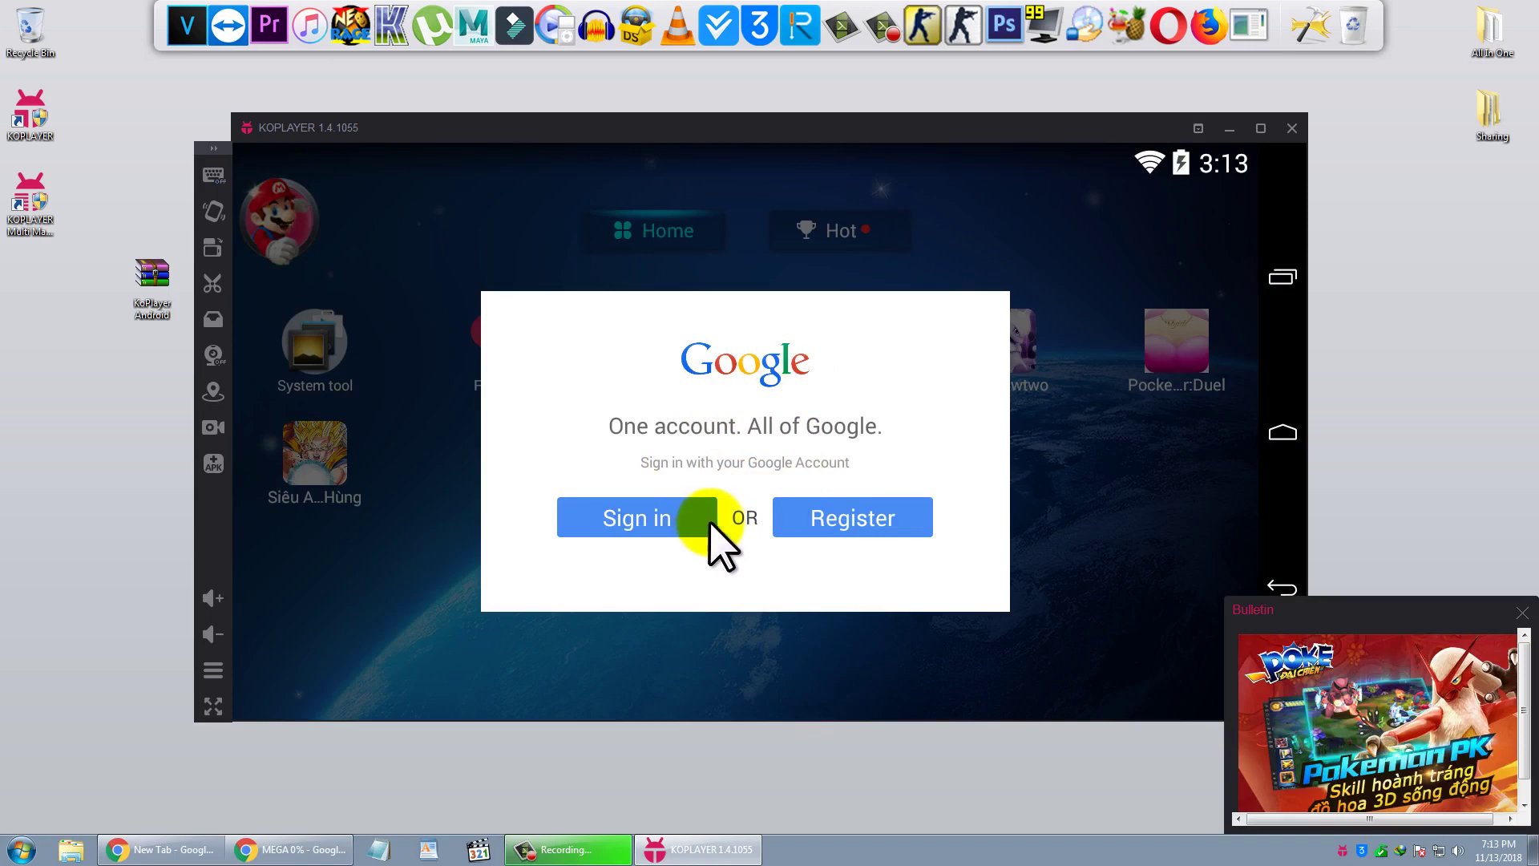
- Dismiss the bulletin and begin Google sign-in with an existing account
{"action": "left_click", "coordinate": [1523, 612]}
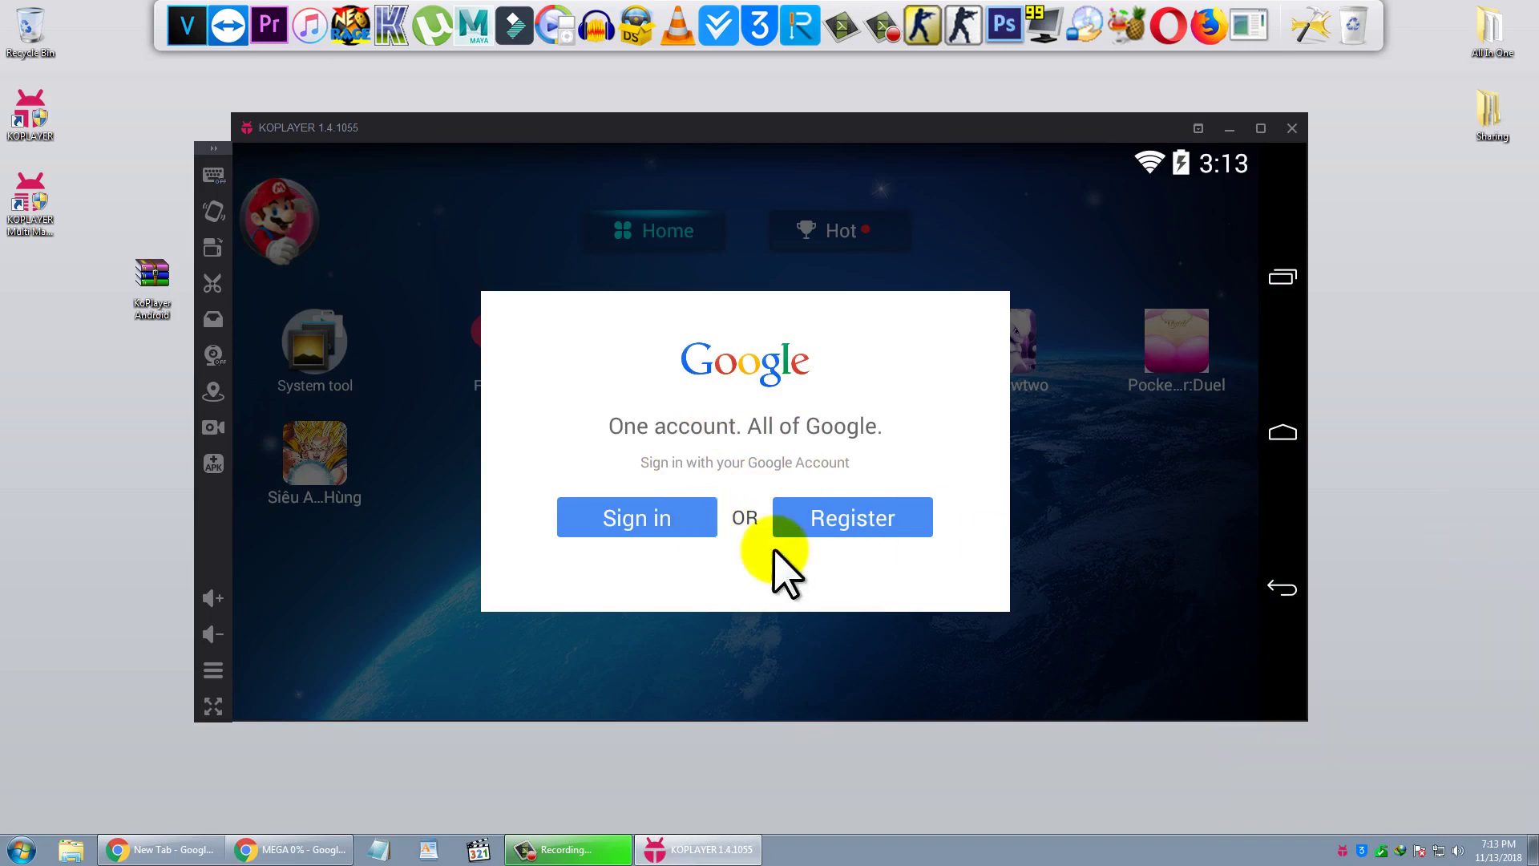
{"action": "left_click", "coordinate": [616, 521]}
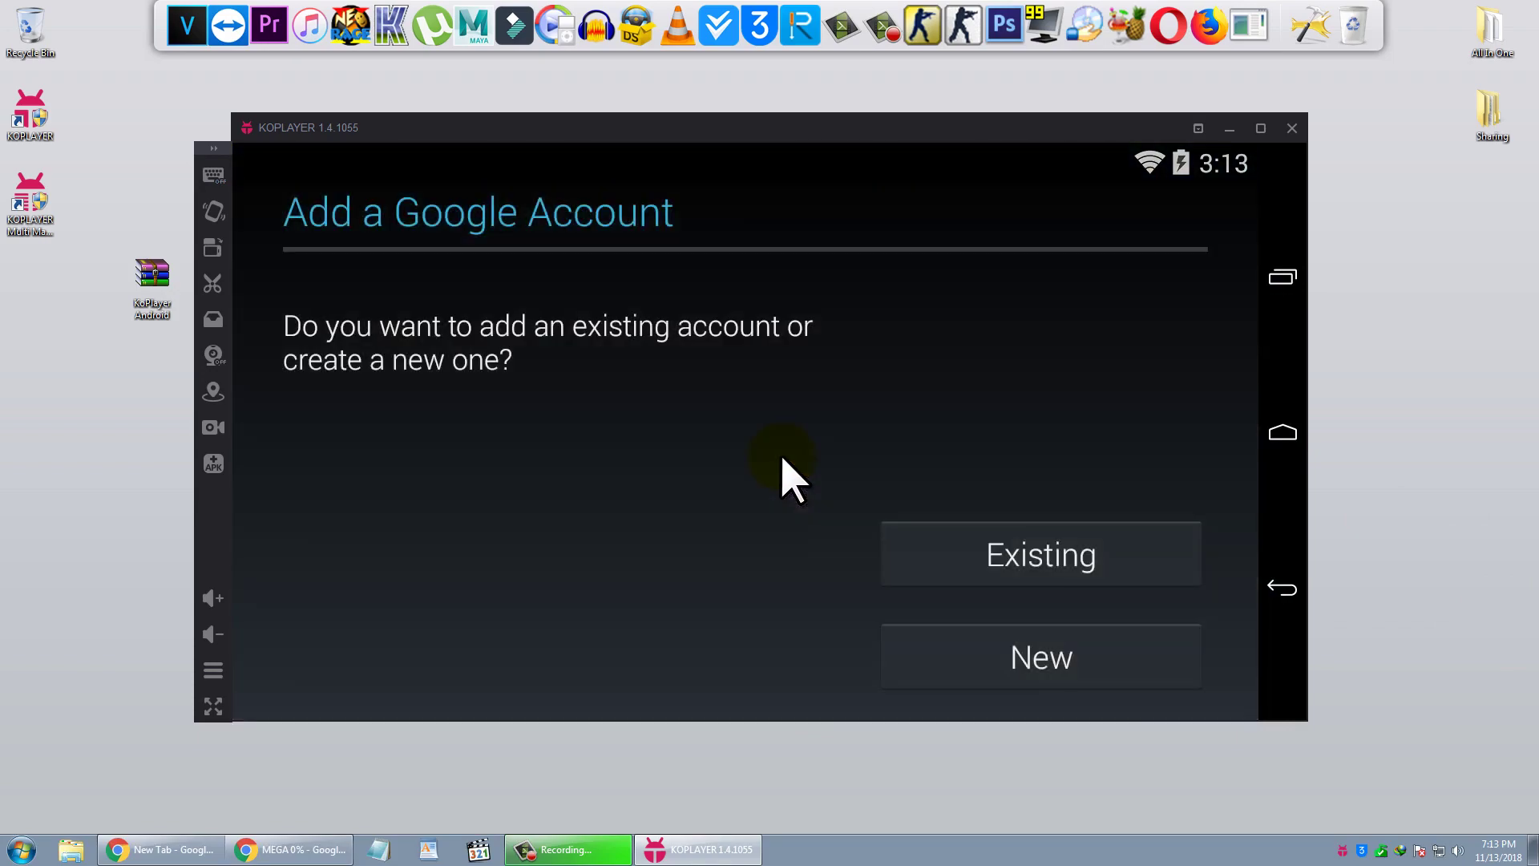
{"action": "left_click", "coordinate": [1069, 573]}
{"action": "left_click", "coordinate": [1031, 560]}
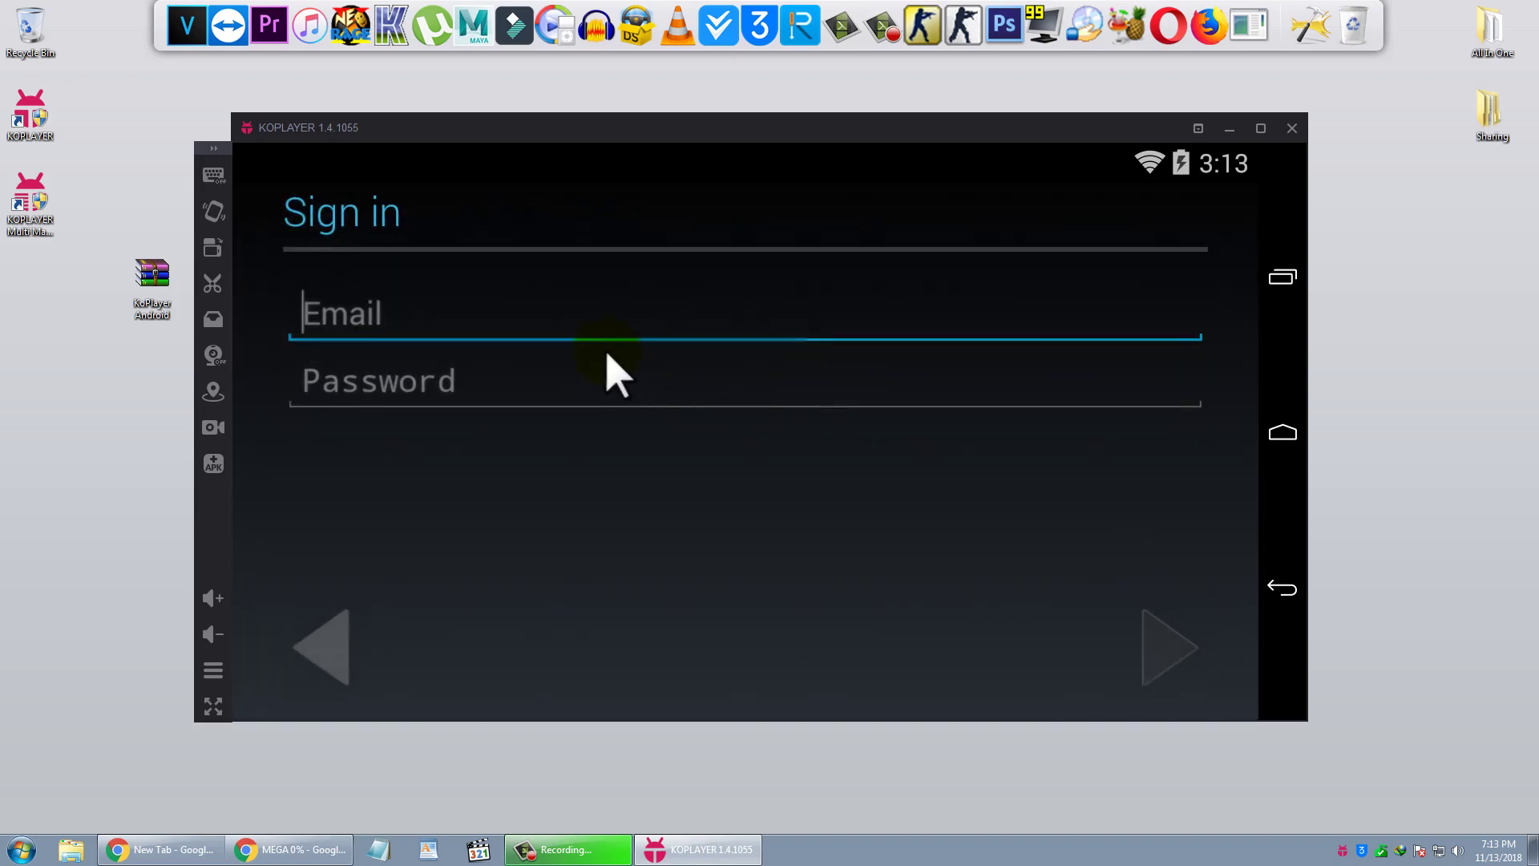
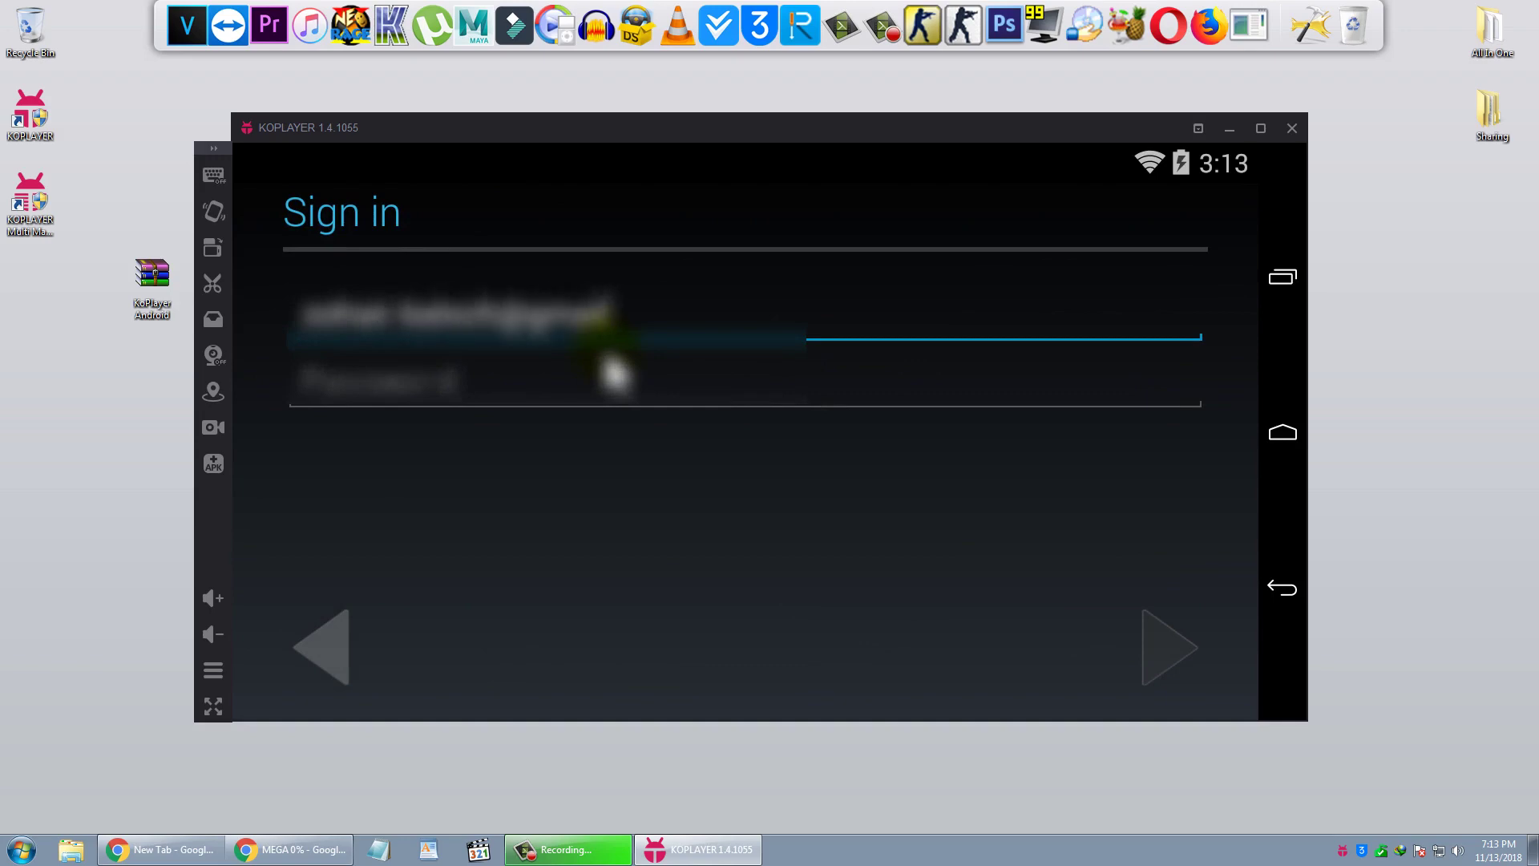
- Enter the account's Gmail address and password, submit, and agree to Google's terms
{"action": "key", "text": "Tab"}
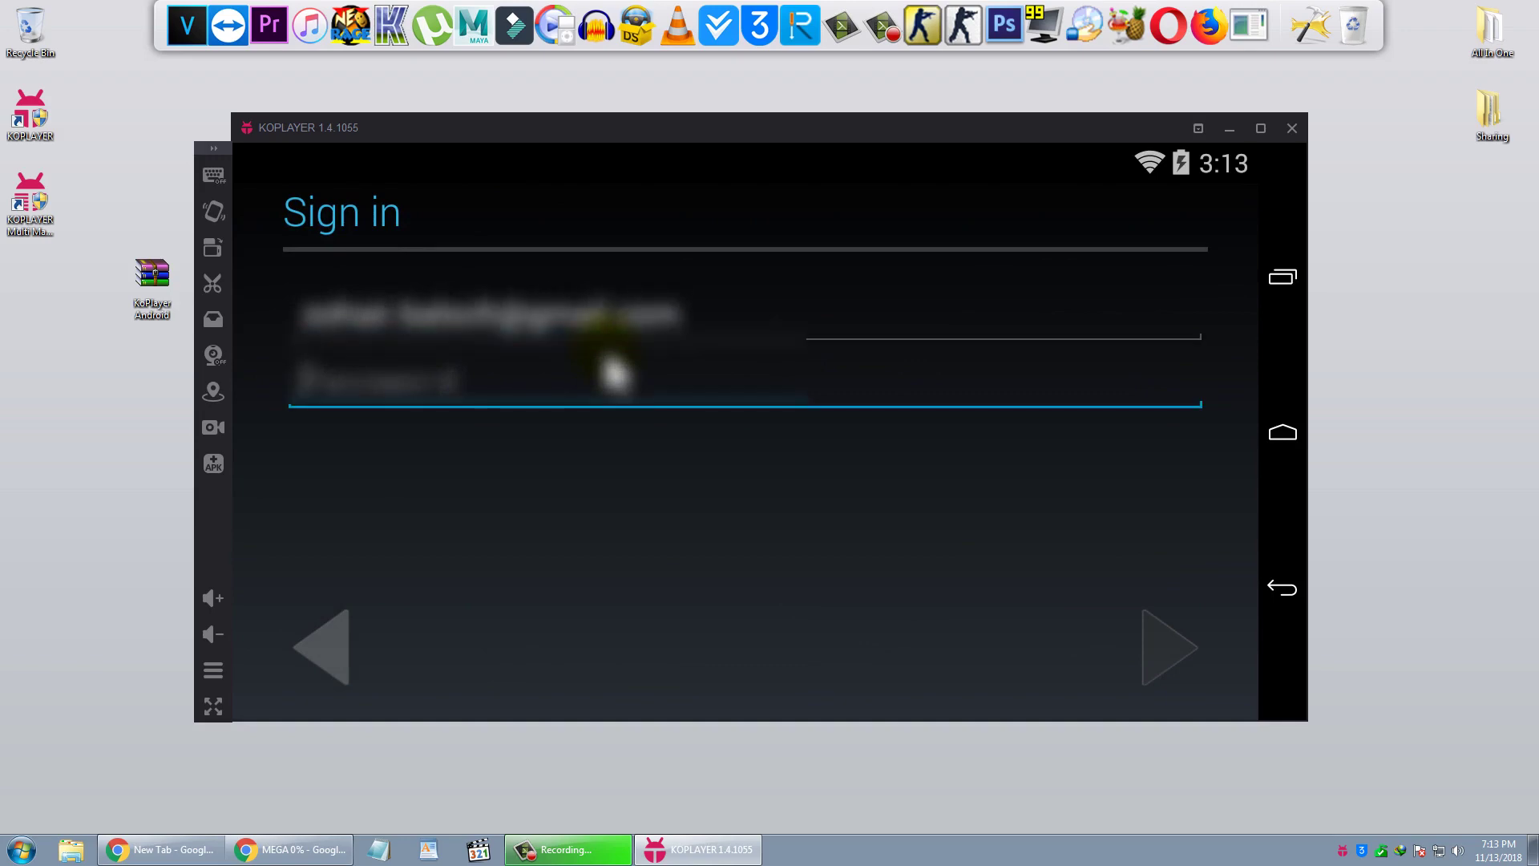
{"action": "type", "text": "a******"}
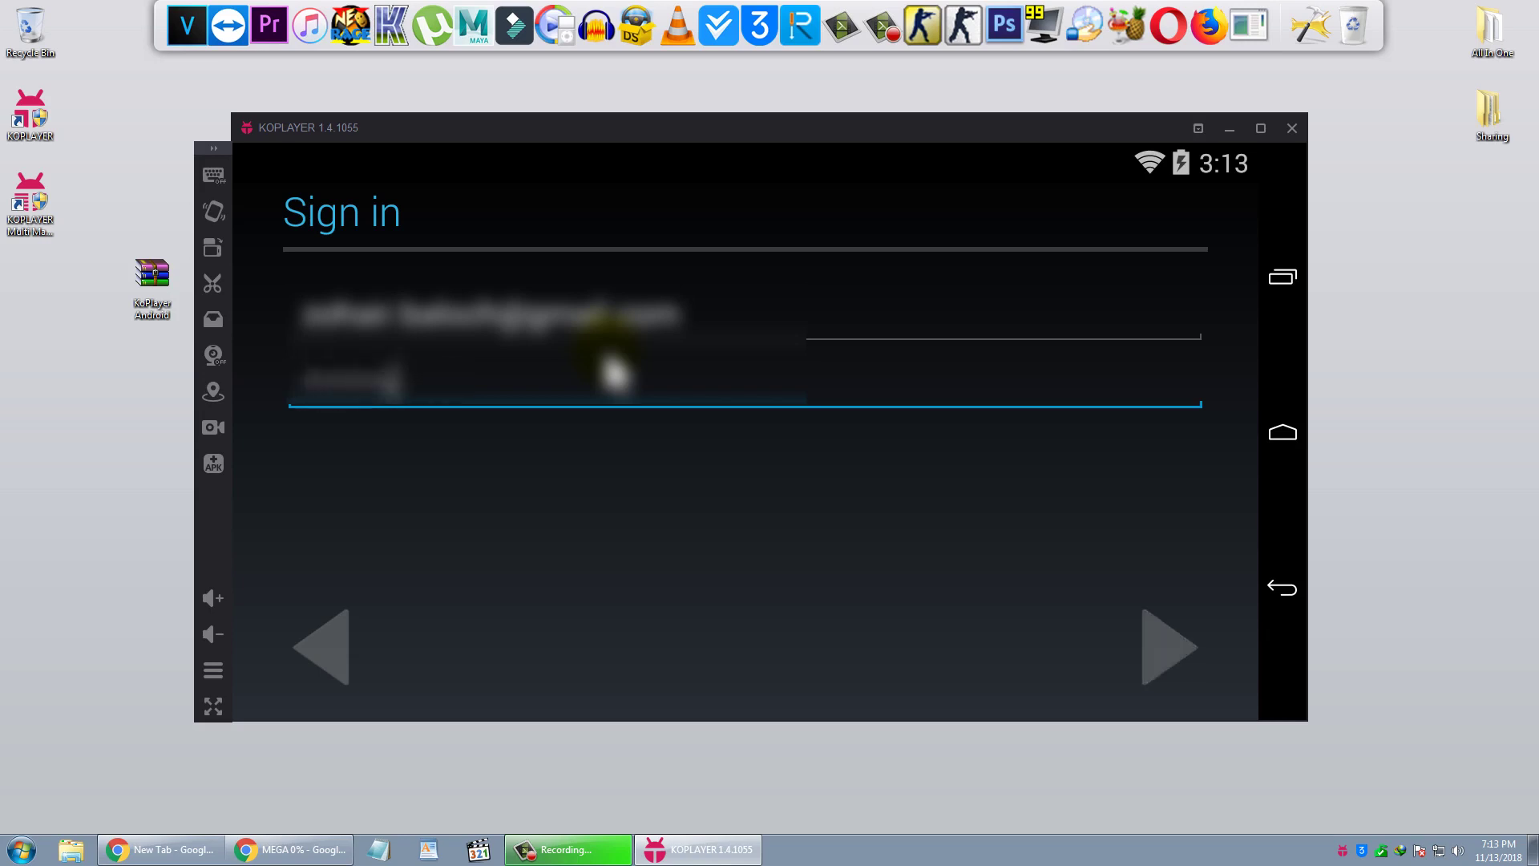
{"action": "type", "text": "****"}
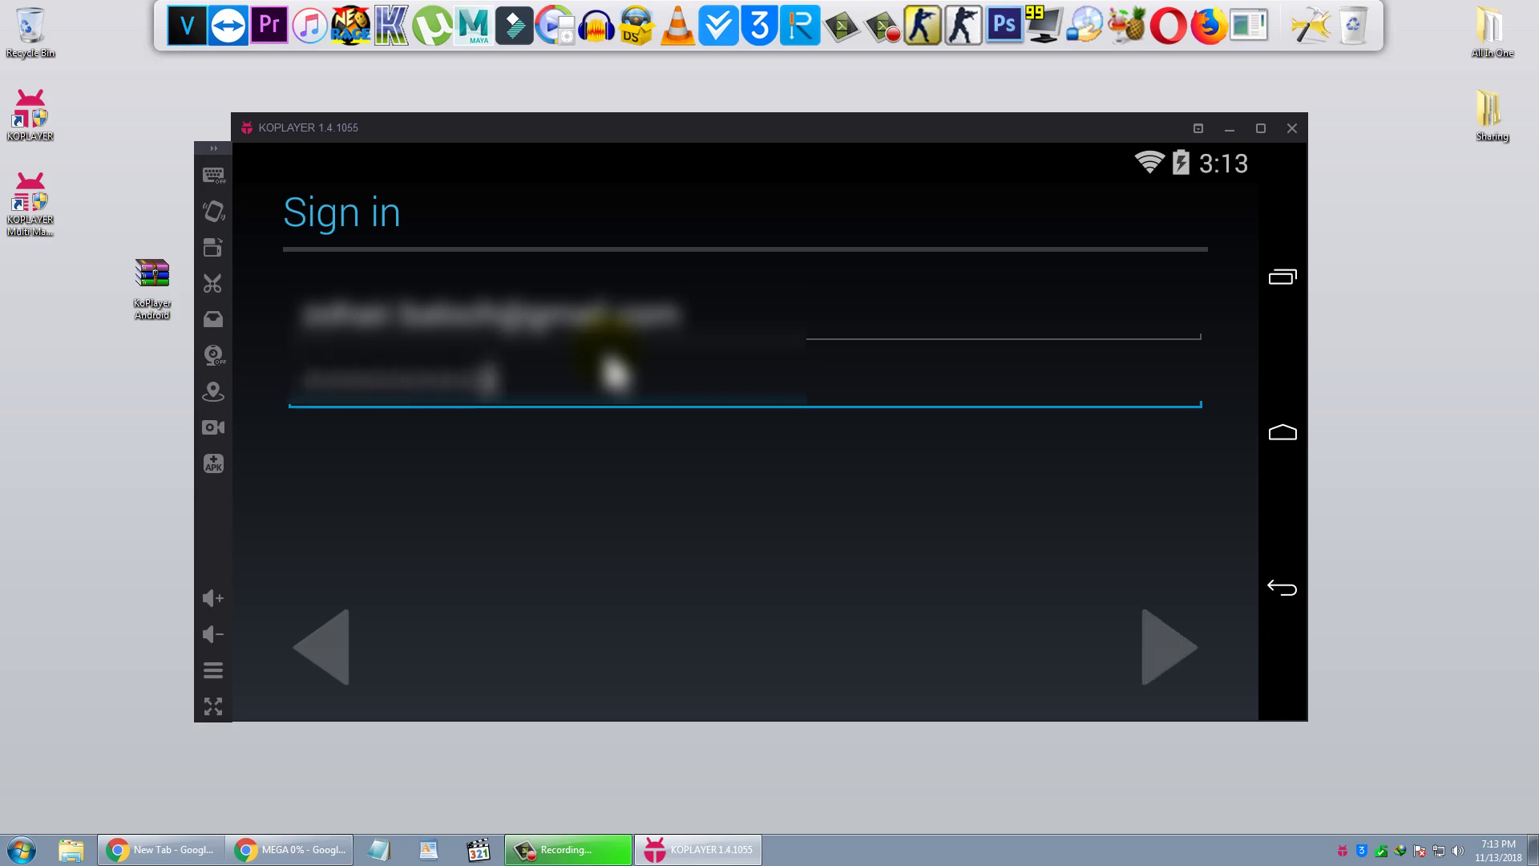
{"action": "type", "text": "******"}
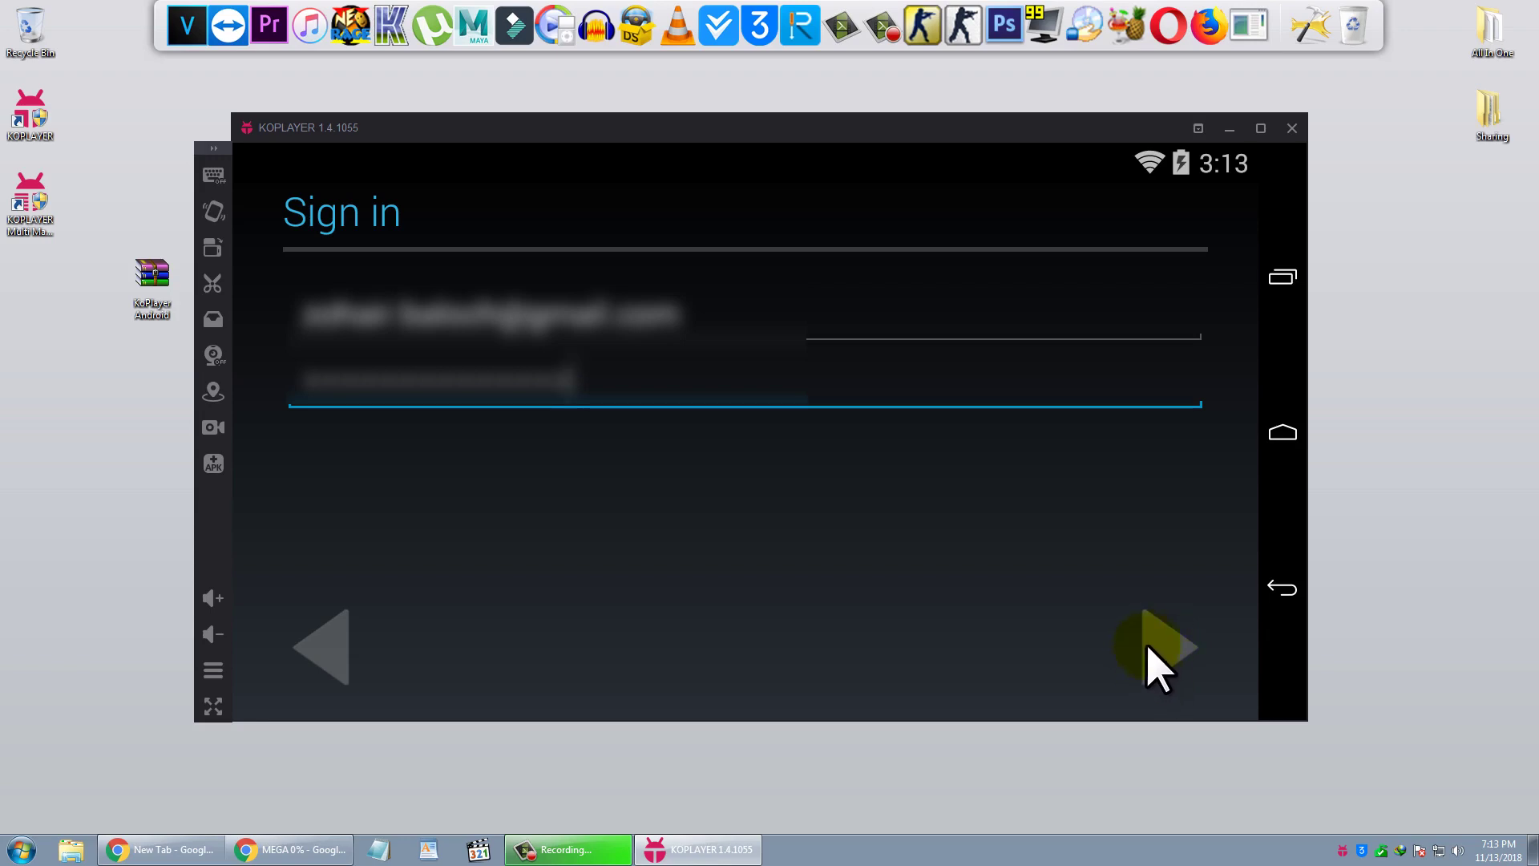
{"action": "left_click", "coordinate": [1164, 654]}
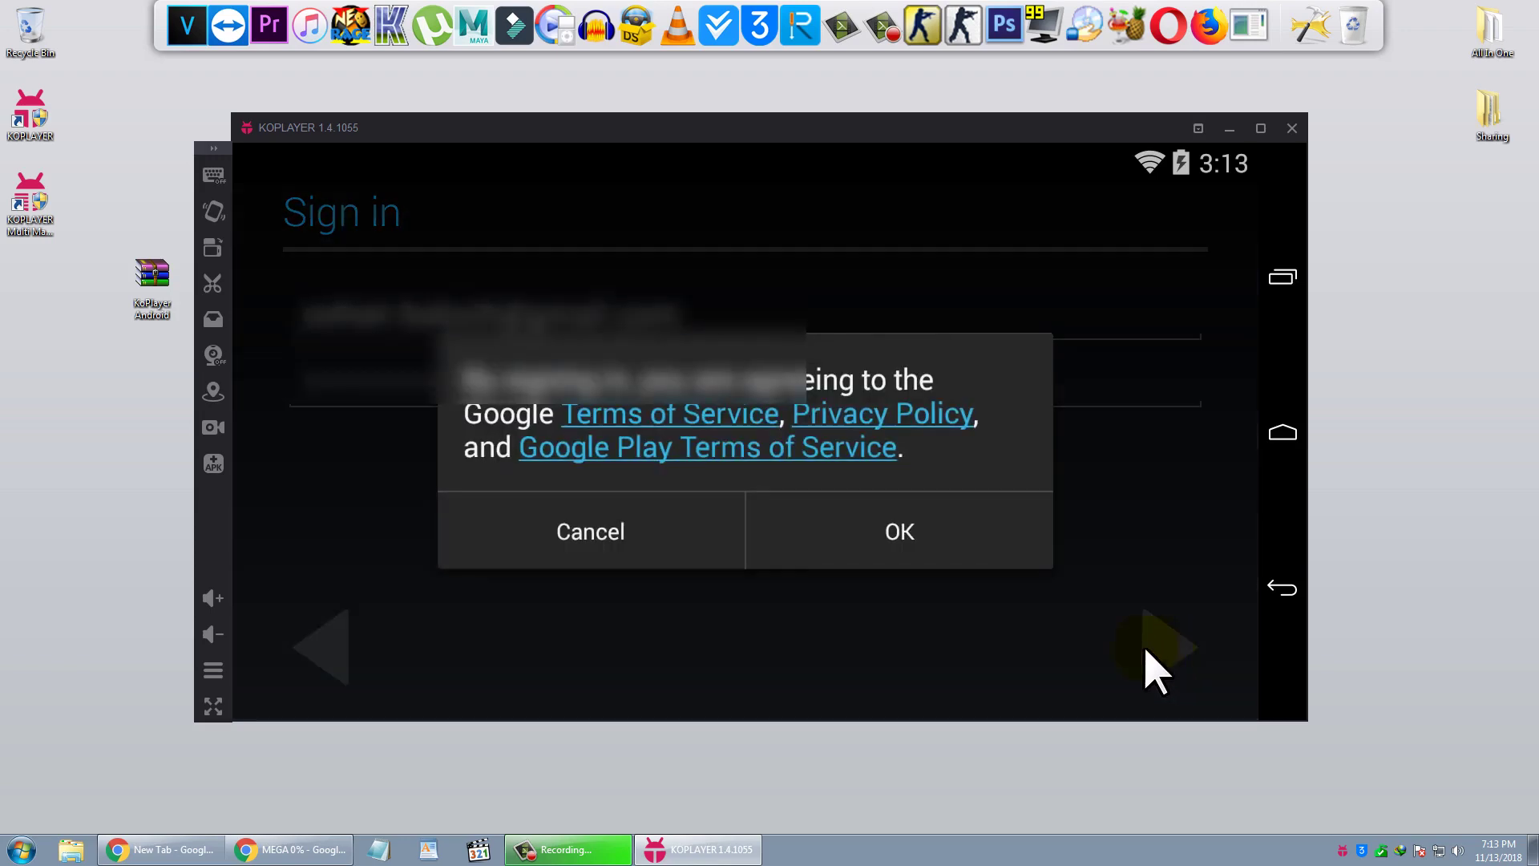
{"action": "left_click", "coordinate": [899, 532]}
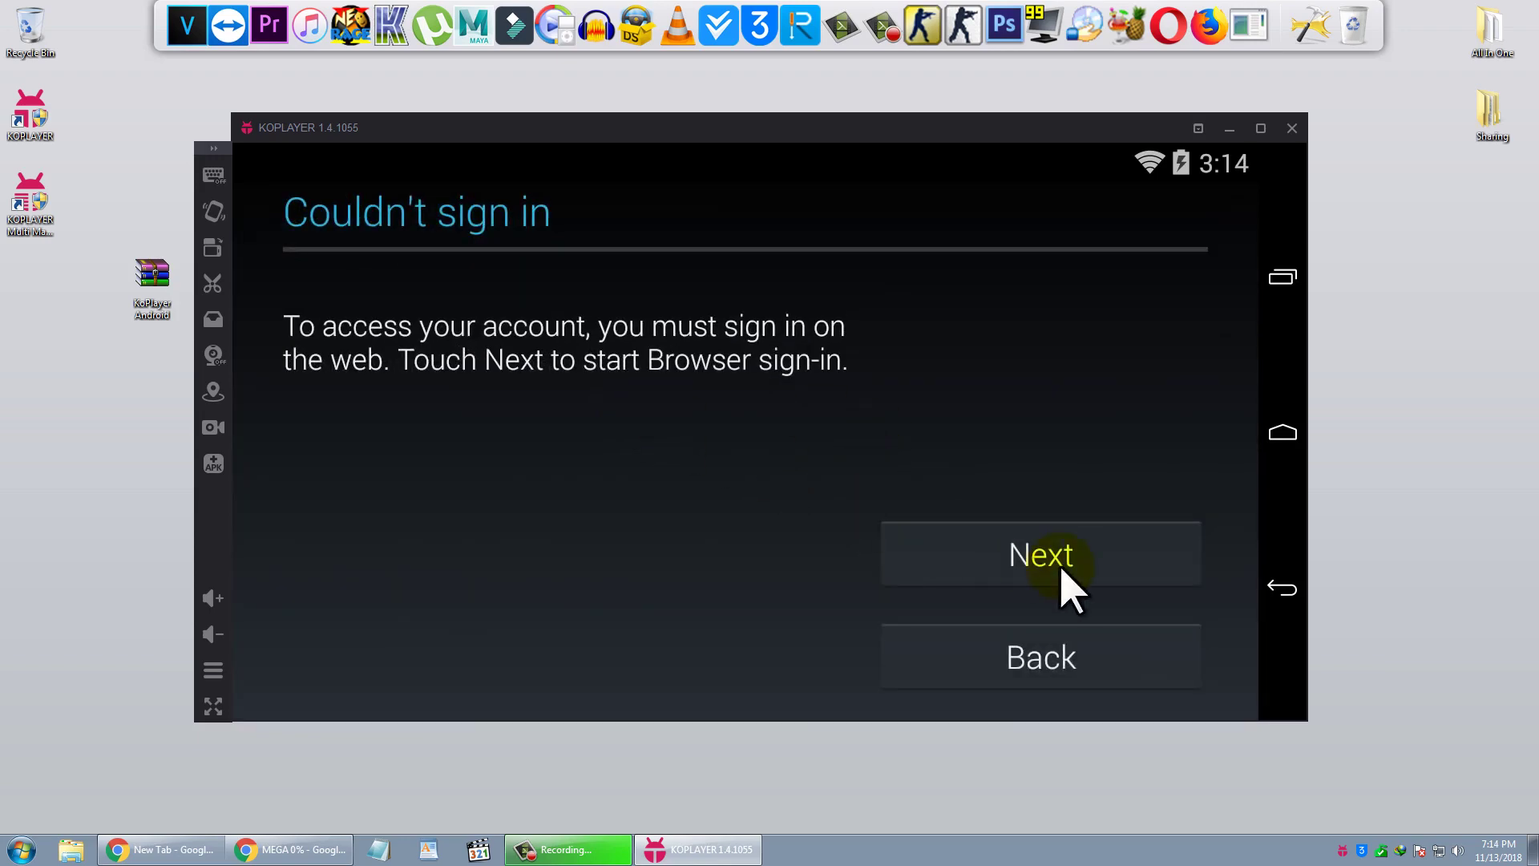
- Complete browser sign-in by entering and submitting the SMS 2-Step Verification code
{"action": "left_click", "coordinate": [1070, 590]}
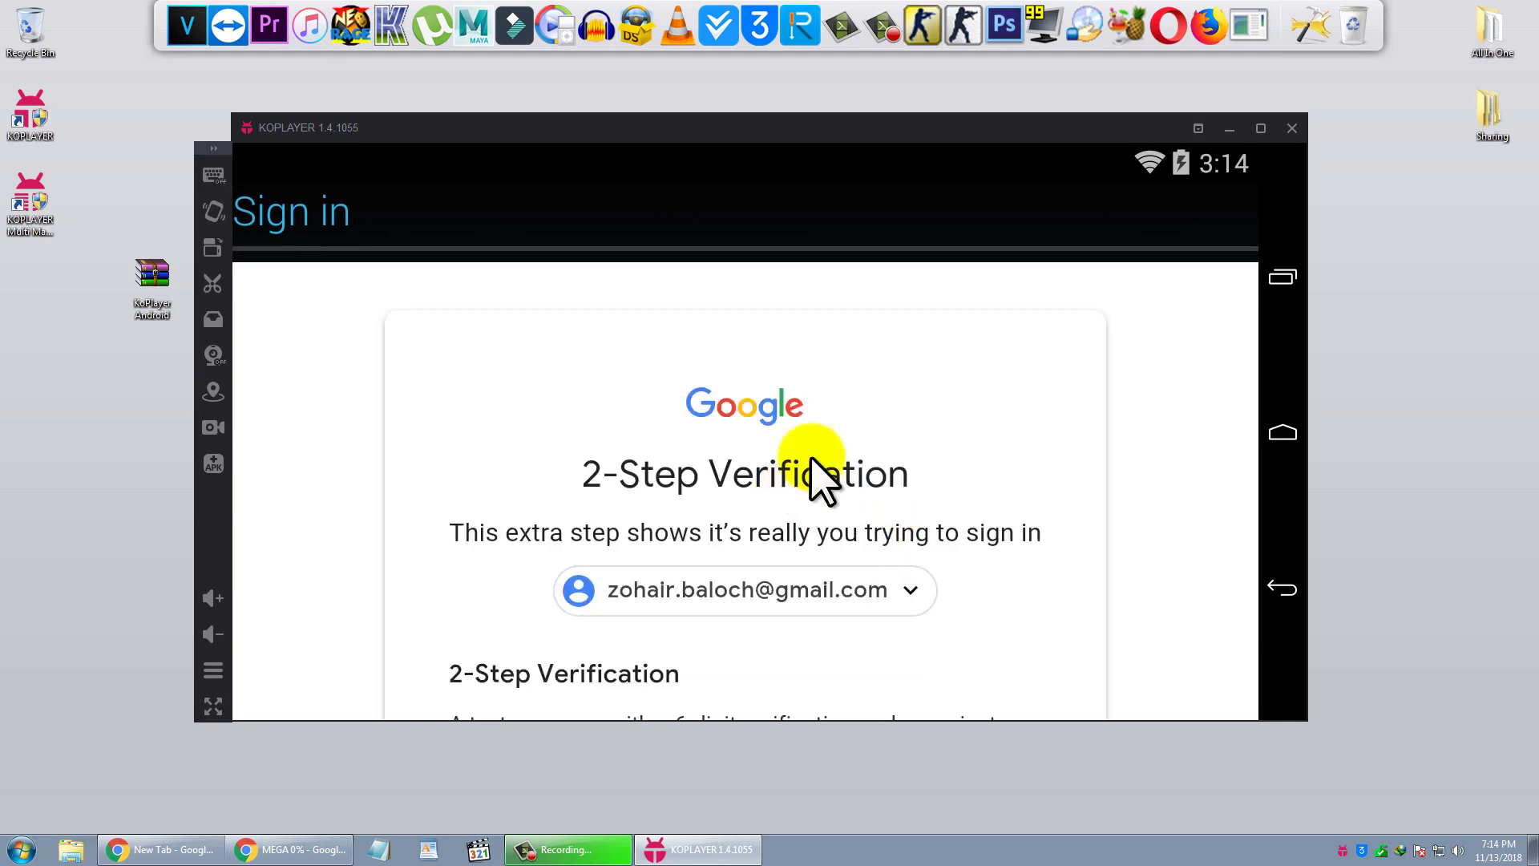
{"action": "scroll", "coordinate": [815, 471], "scroll_direction": "down", "scroll_amount": 5}
{"action": "scroll", "coordinate": [834, 461], "scroll_direction": "down", "scroll_amount": 2}
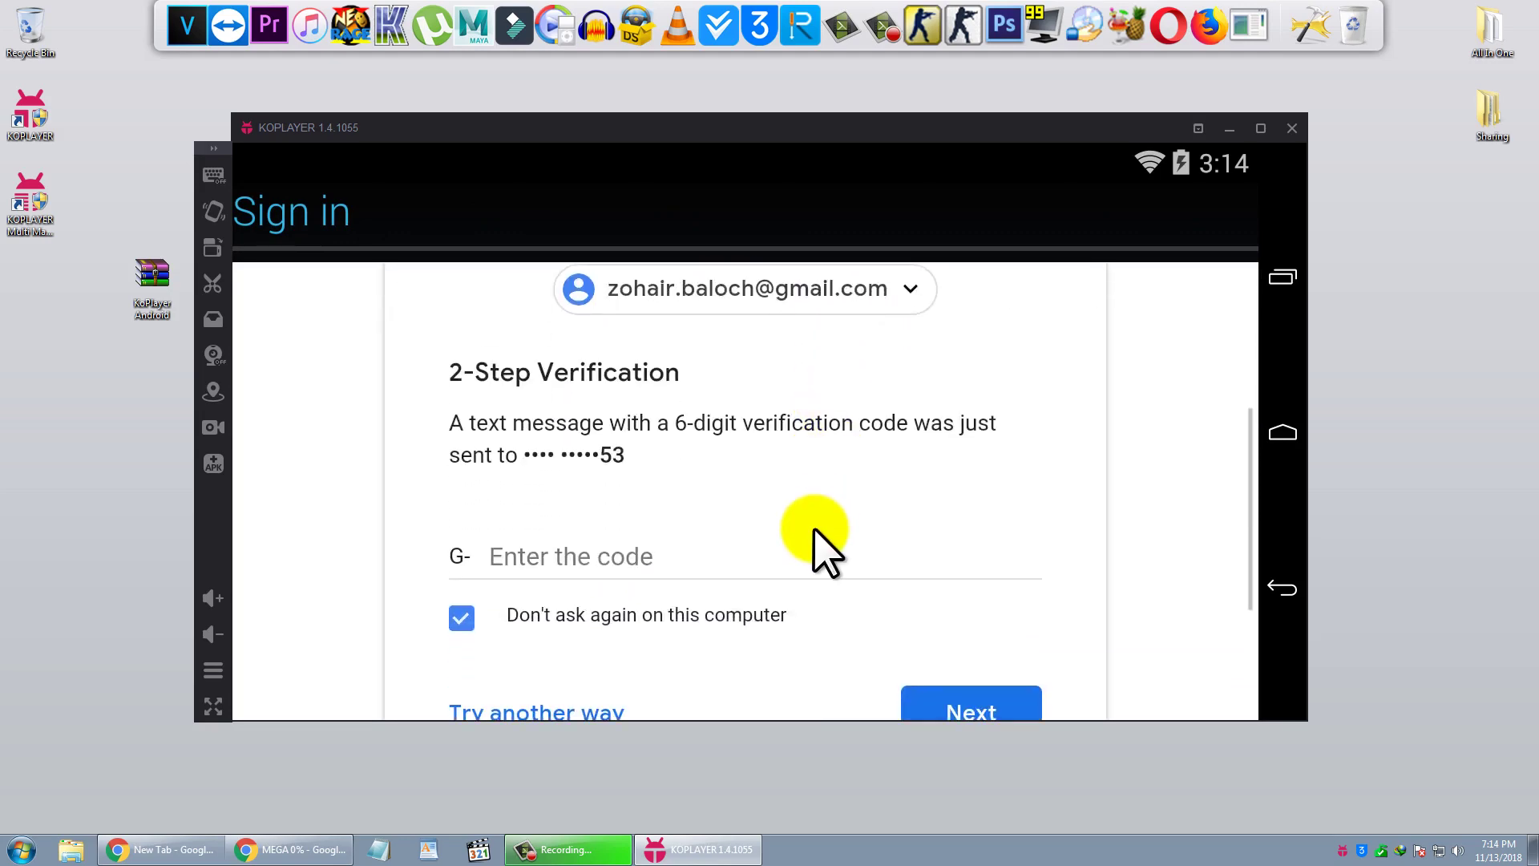
{"action": "left_click", "coordinate": [697, 533]}
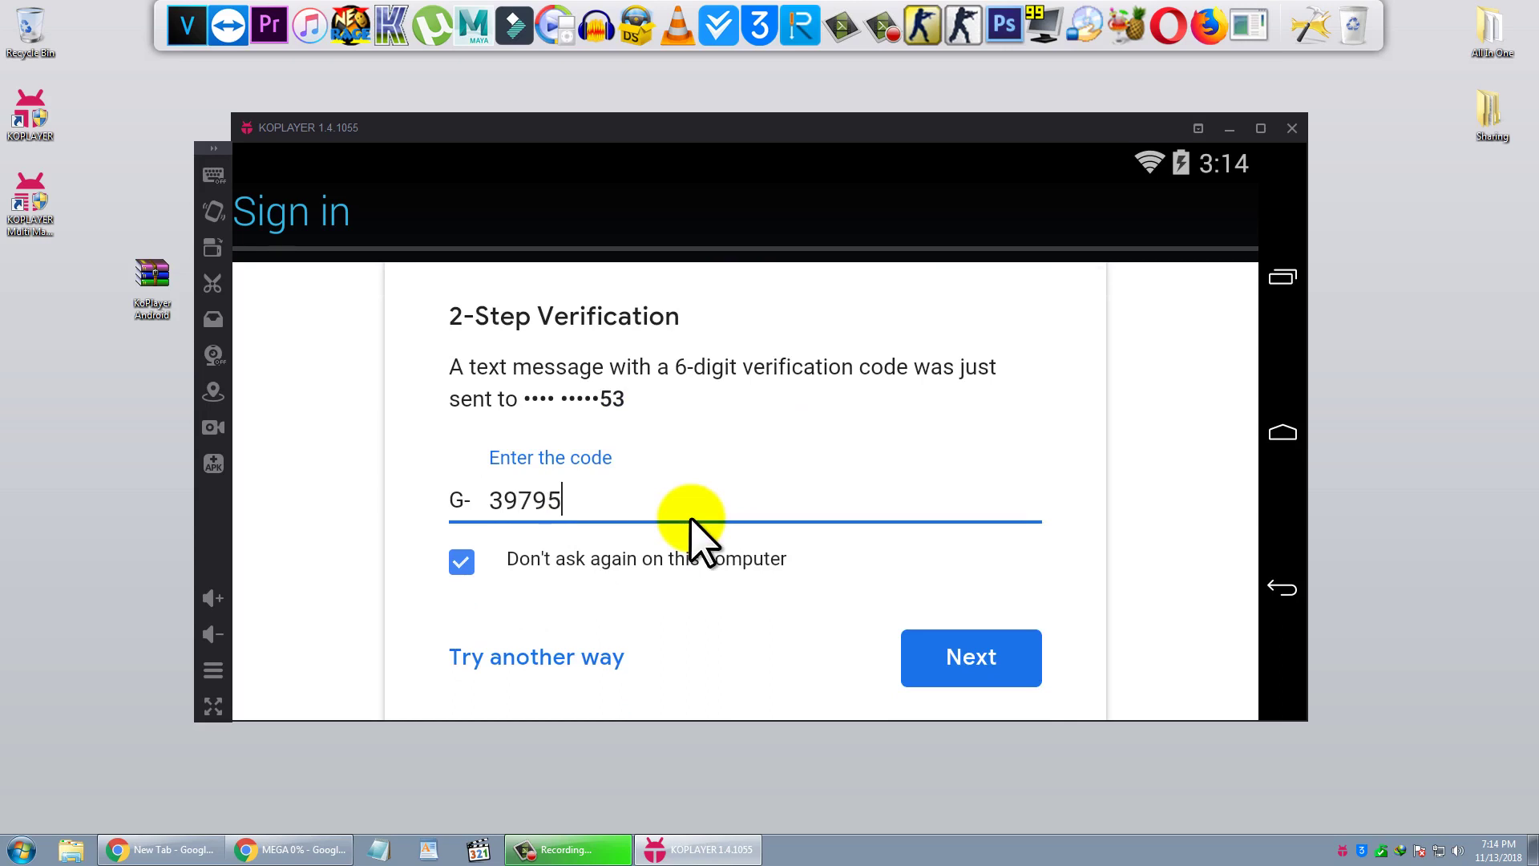
{"action": "left_click", "coordinate": [953, 668]}
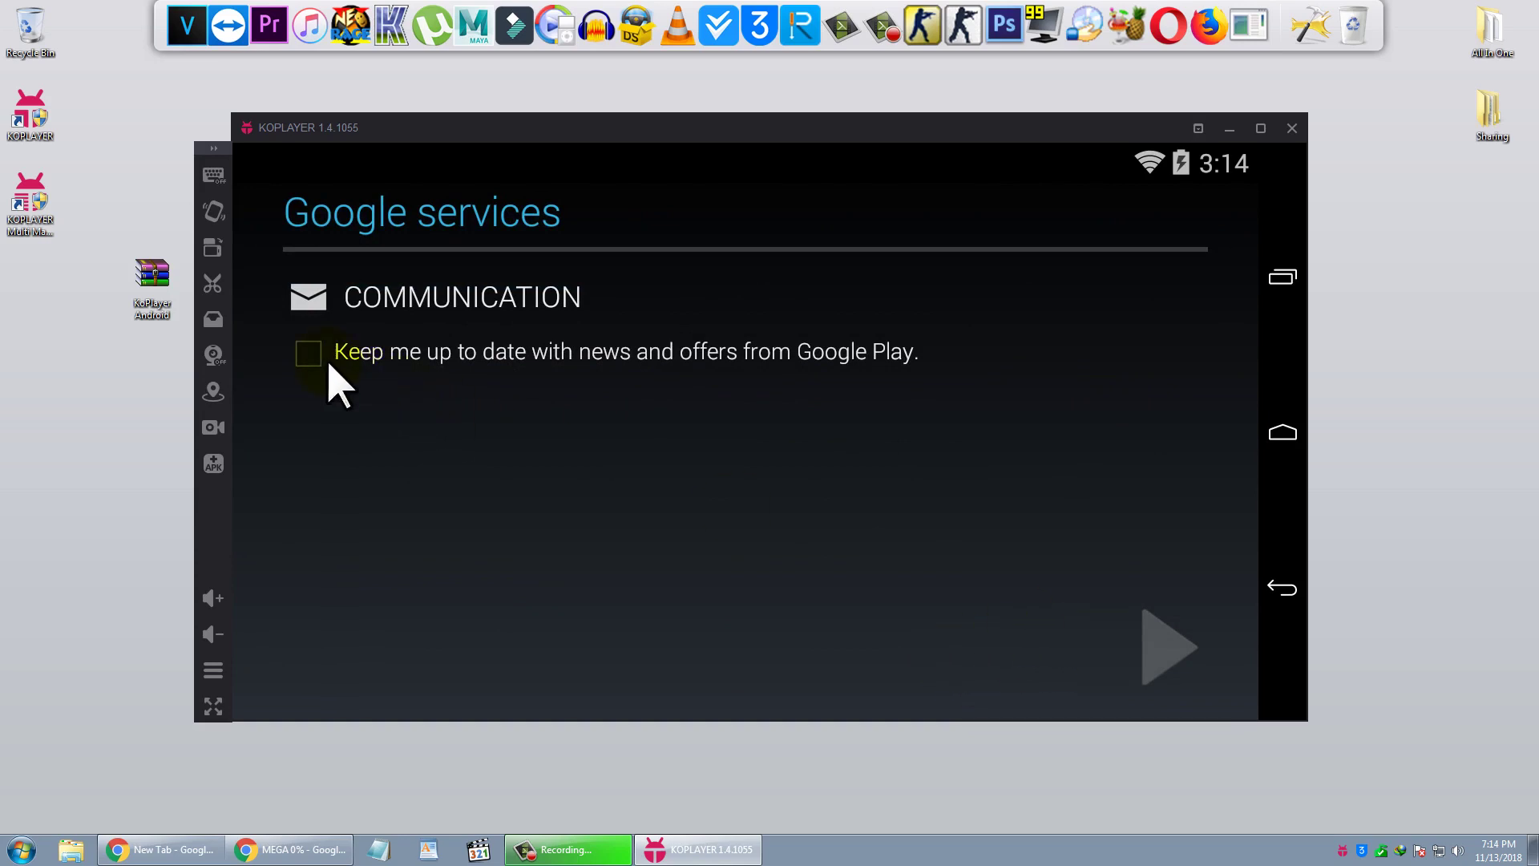
- Continue past Google services and accept the Google Play terms of service
{"action": "left_click", "coordinate": [1170, 646]}
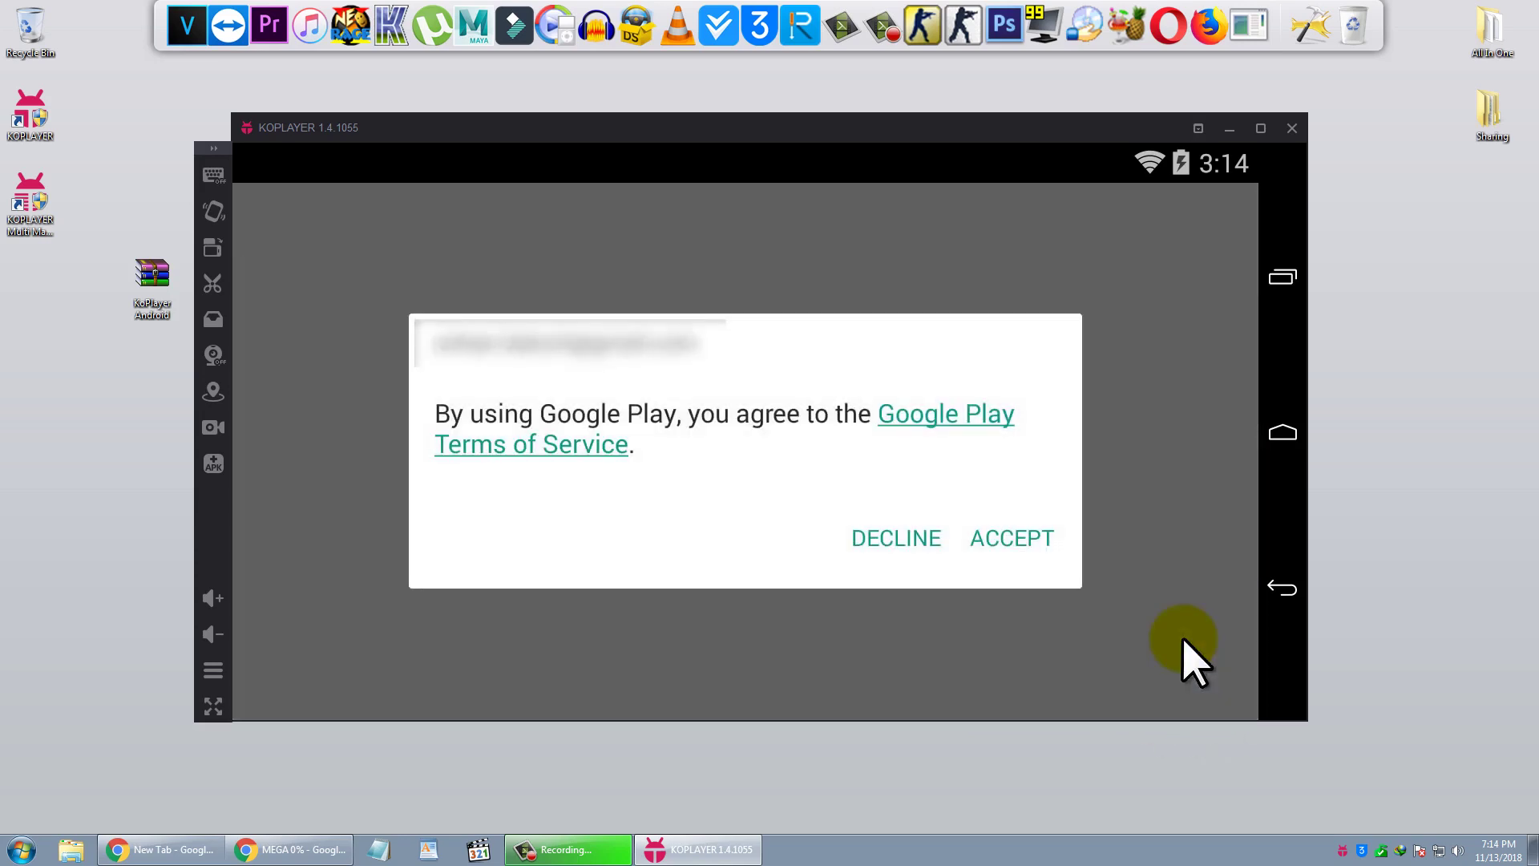
{"action": "left_click", "coordinate": [1046, 541]}
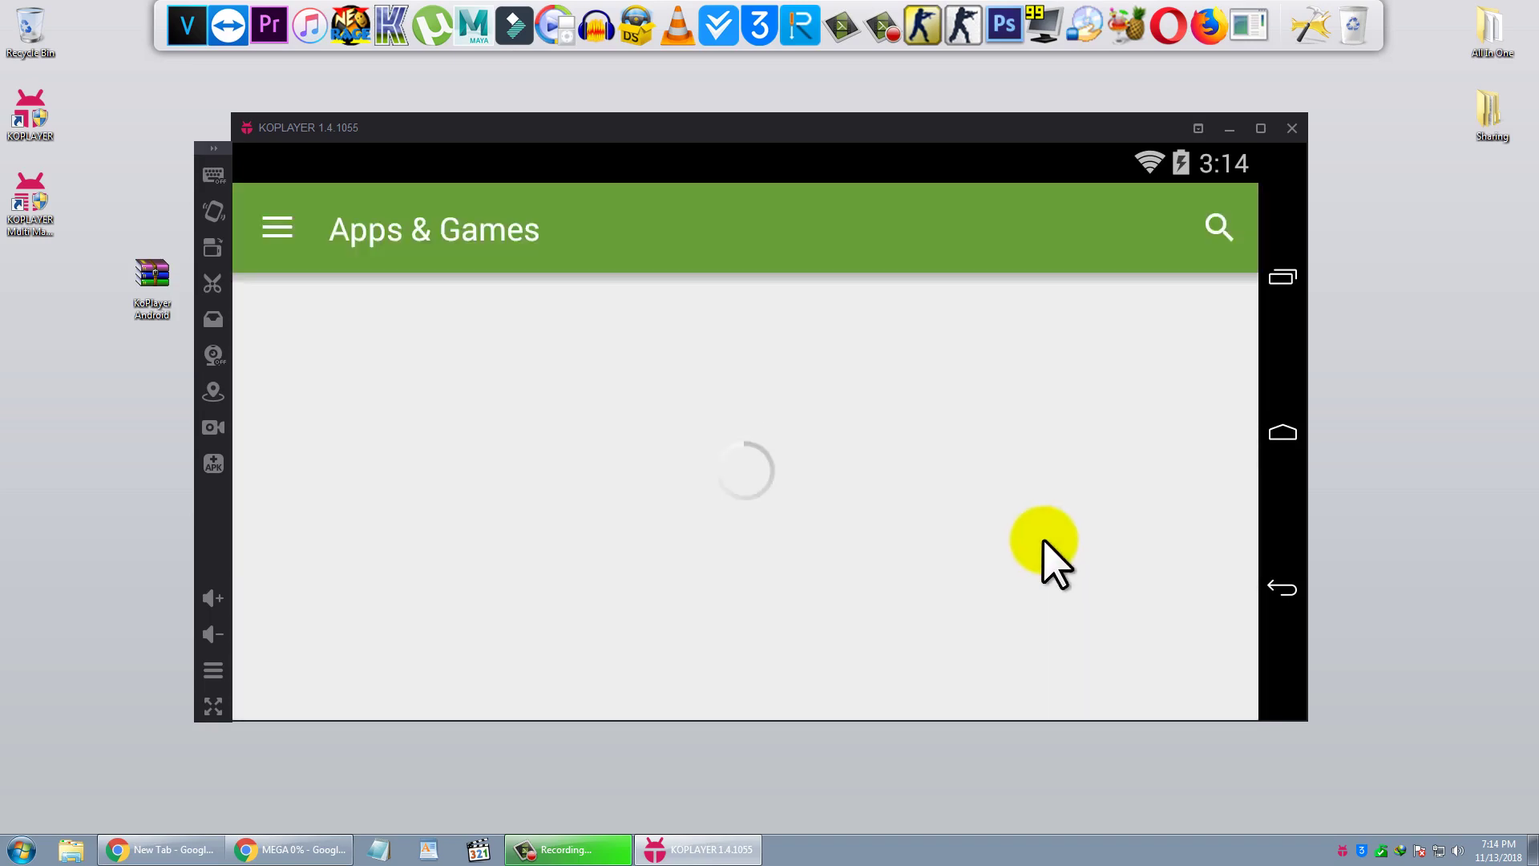
{"action": "left_click_drag", "start_coordinate": [946, 626], "coordinate": [955, 326]}
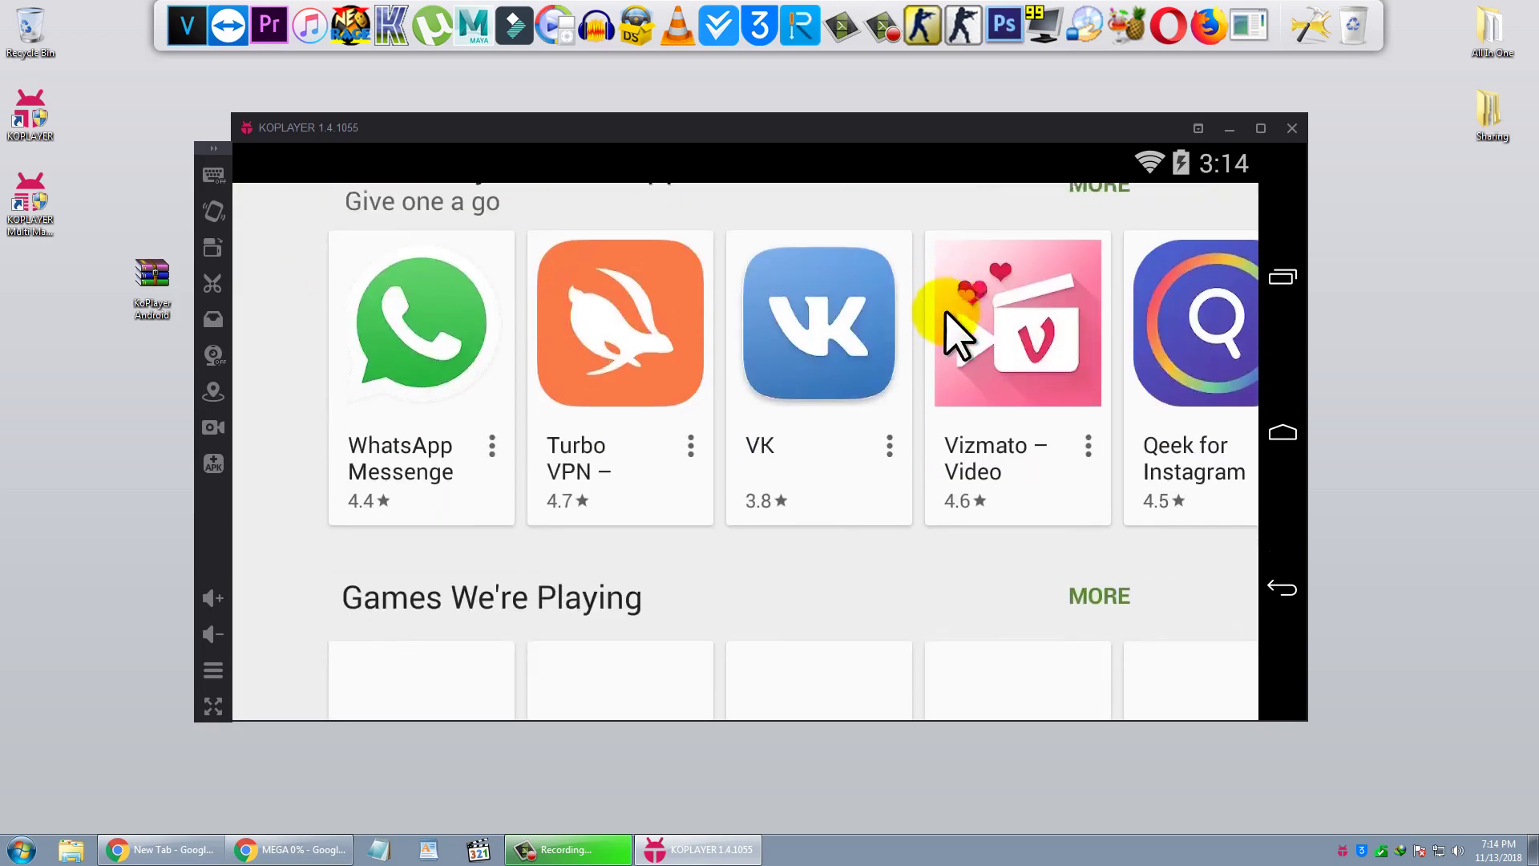
{"action": "left_click_drag", "start_coordinate": [777, 377], "coordinate": [810, 532]}
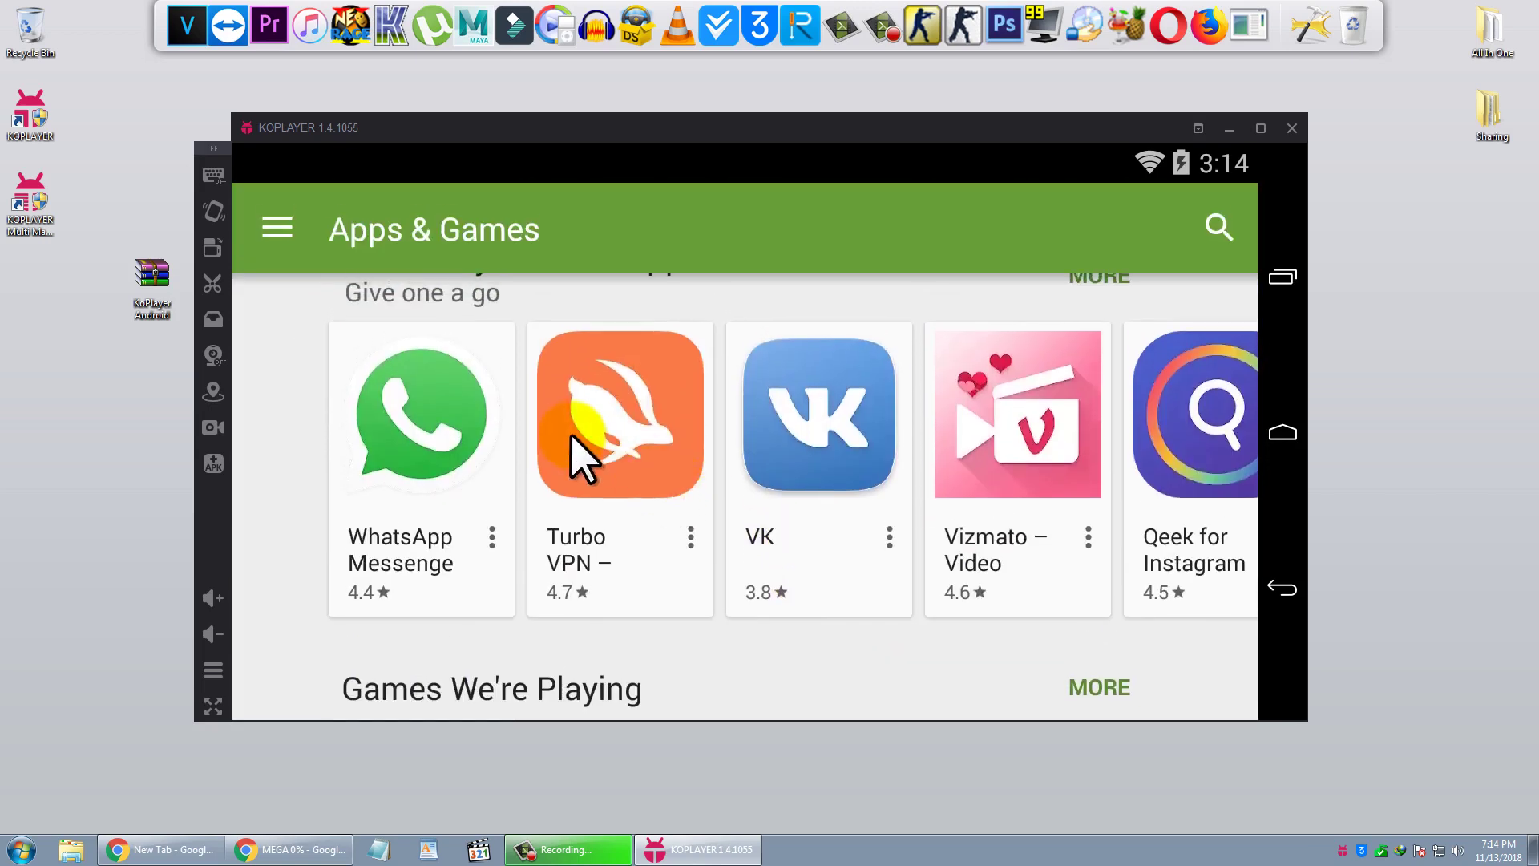
{"action": "left_click_drag", "start_coordinate": [597, 405], "coordinate": [609, 481]}
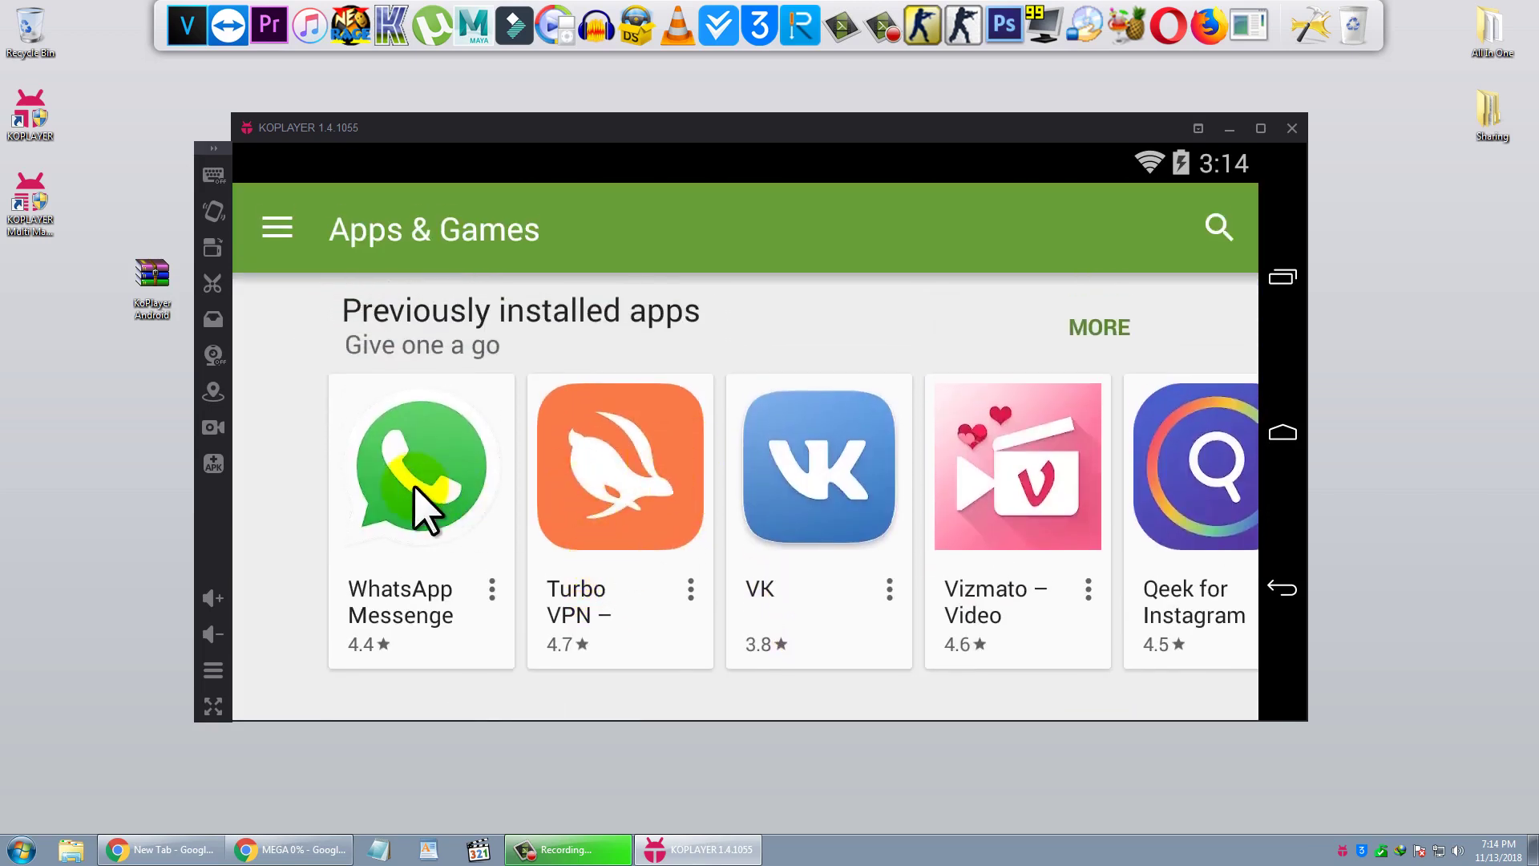
- Open WhatsApp Messenger's store page, tap INSTALL, and accept its permissions
{"action": "left_click", "coordinate": [415, 489]}
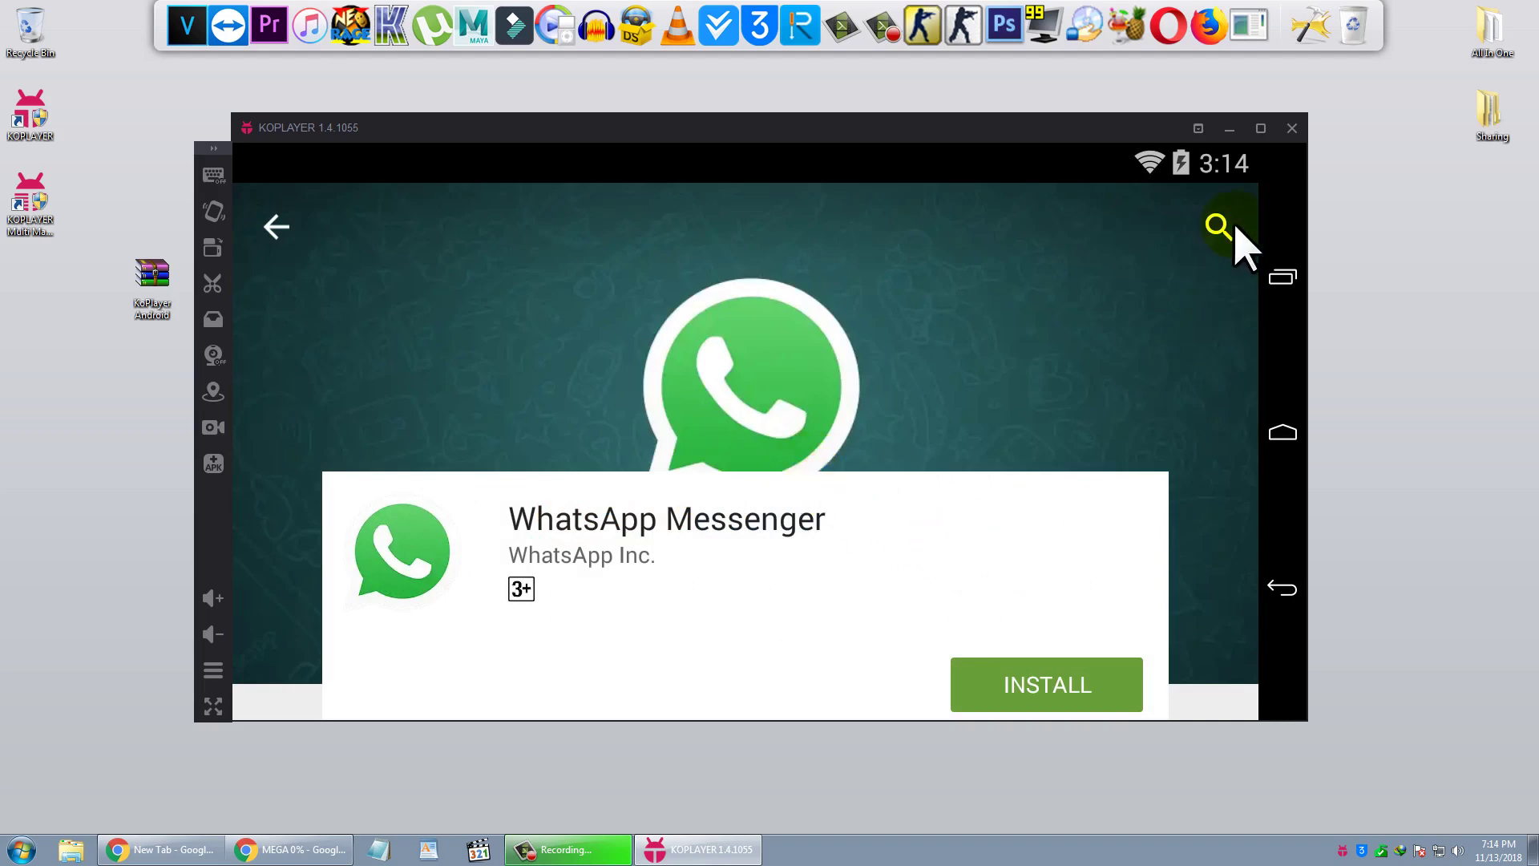
{"action": "scroll", "coordinate": [1066, 344], "scroll_direction": "down", "scroll_amount": 3}
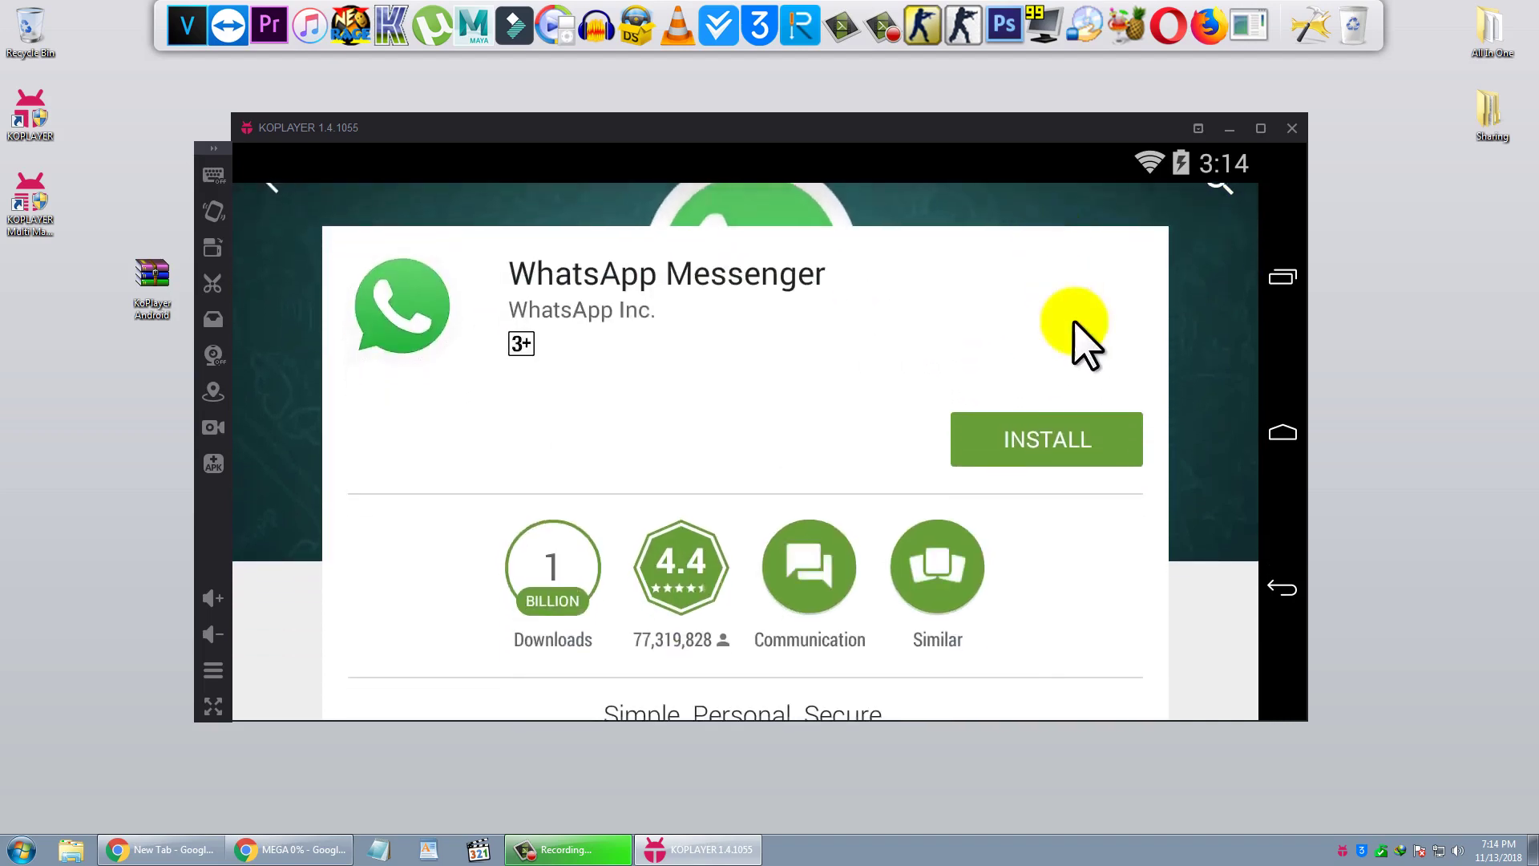
{"action": "left_click", "coordinate": [1034, 445]}
{"action": "left_click", "coordinate": [986, 662]}
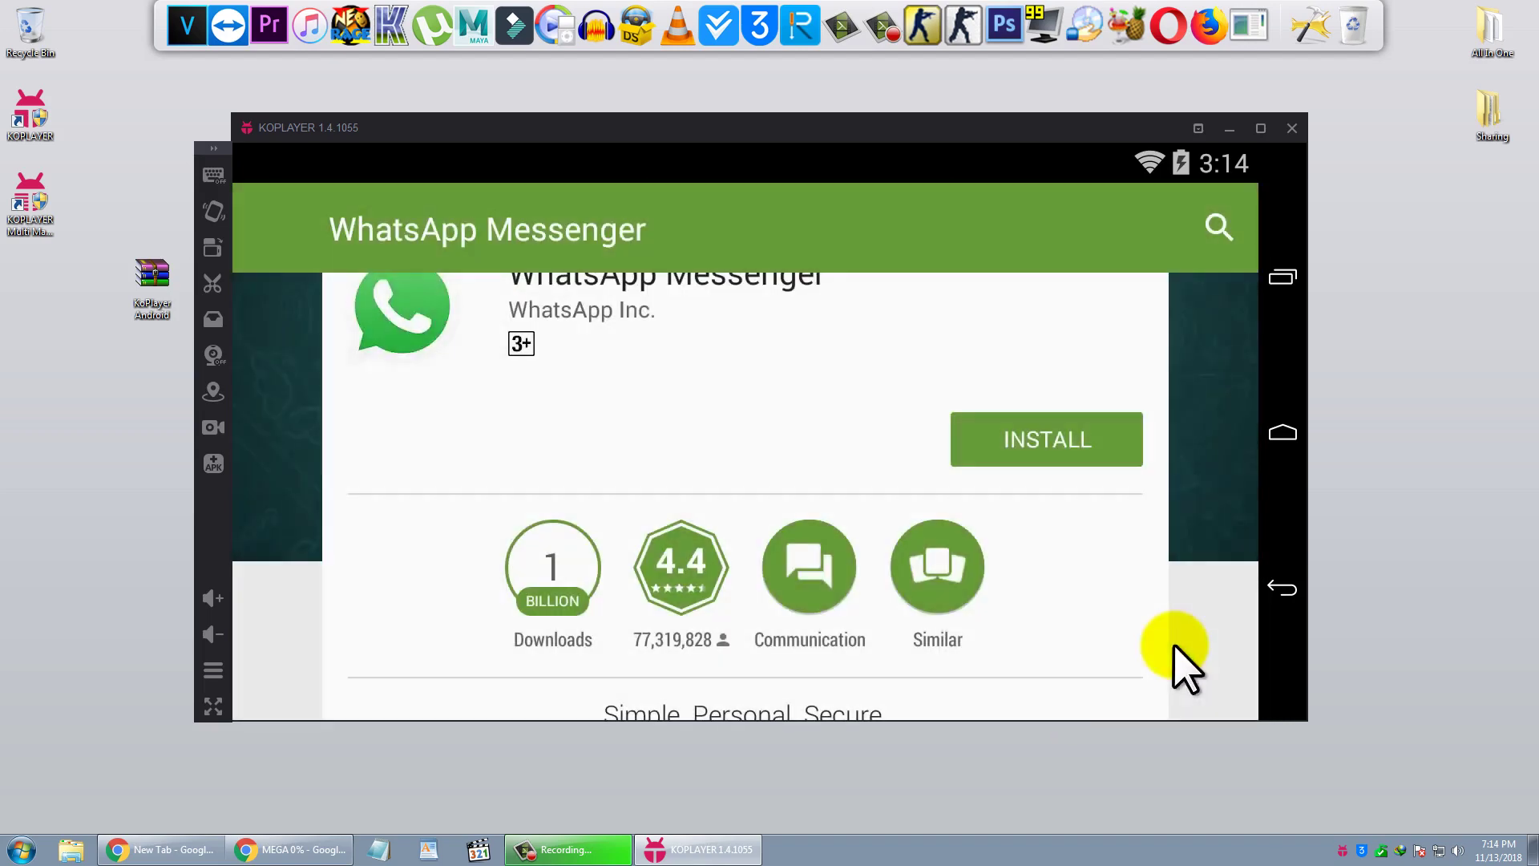